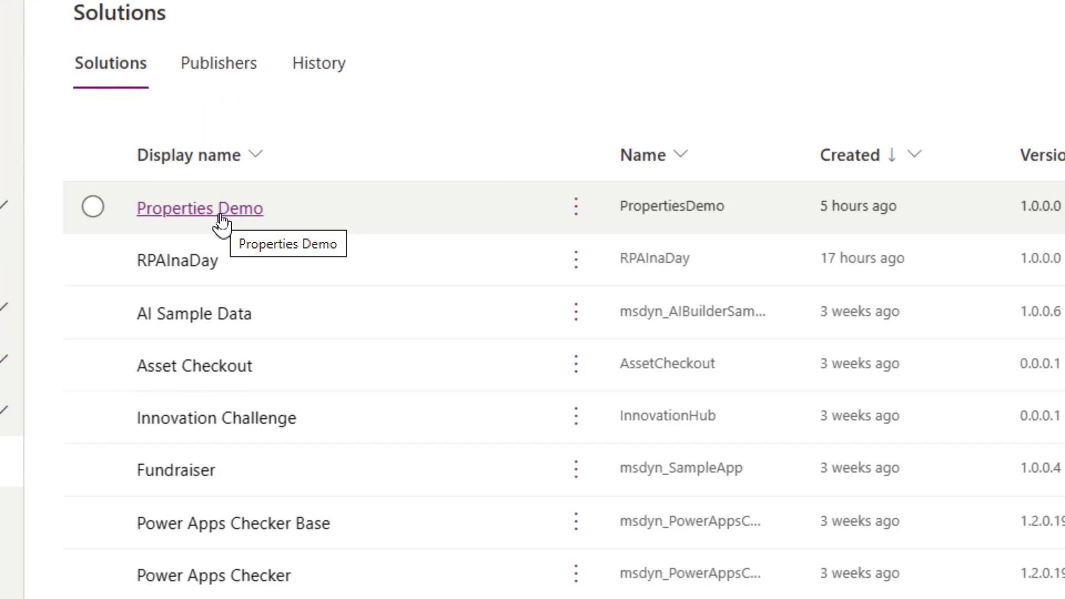
- Open the Properties Demo solution from the environment's Solutions list
{"action": "left_click", "coordinate": [222, 216]}
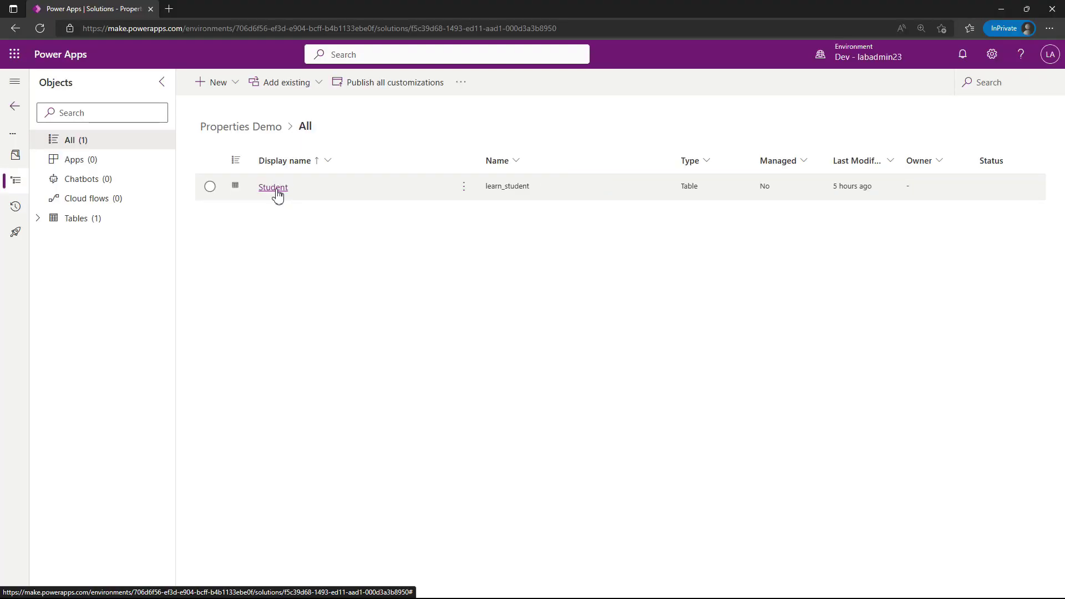
- Open the Student table's Columns and filter the Name column so only the custom learn_ columns show
{"action": "left_click", "coordinate": [276, 190]}
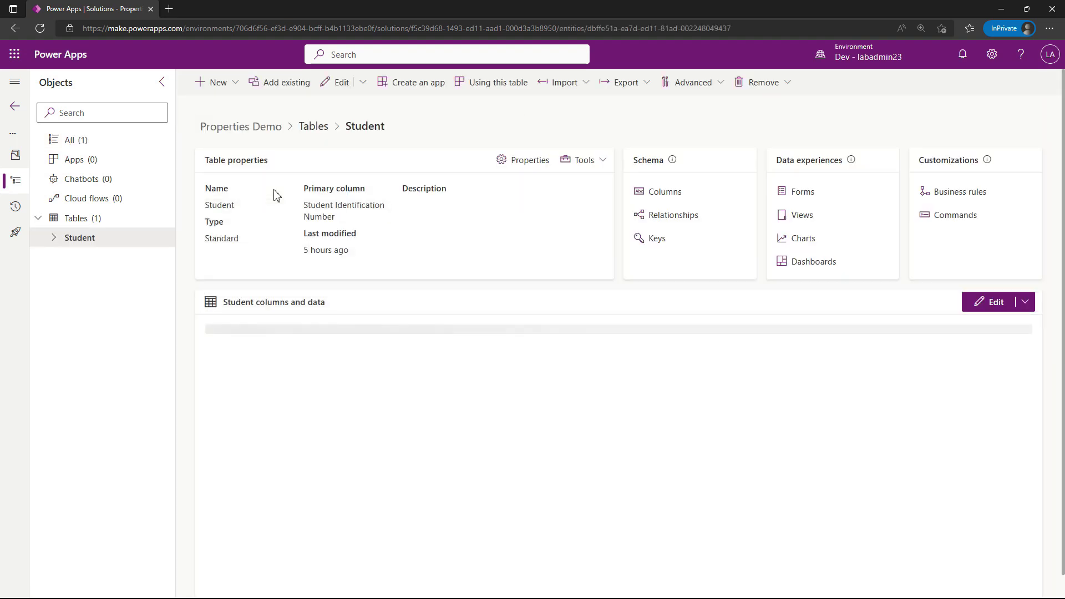
{"action": "left_click", "coordinate": [665, 192]}
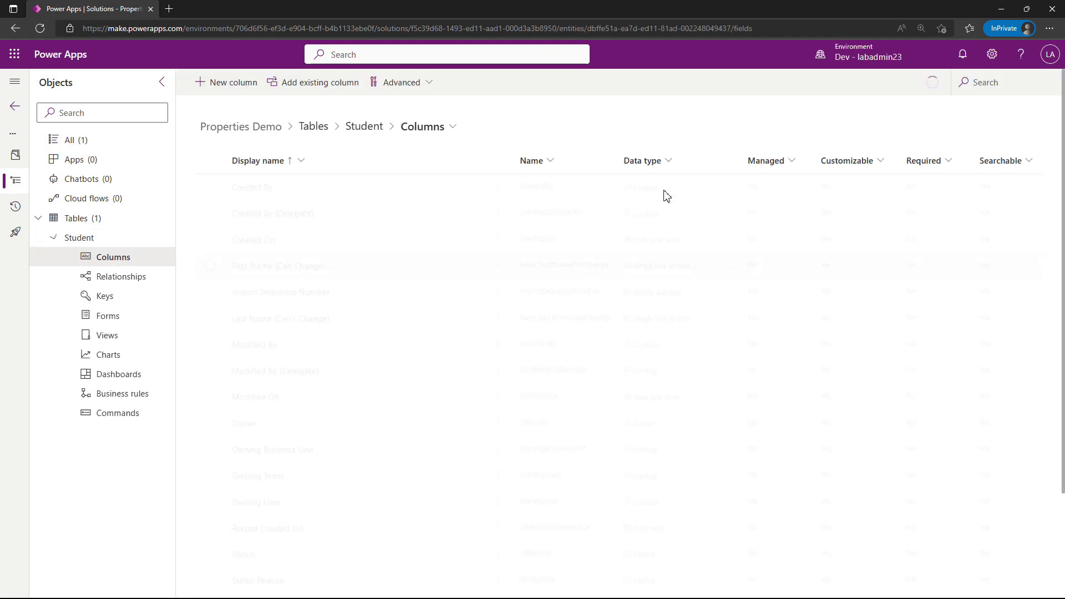
{"action": "left_click", "coordinate": [543, 162]}
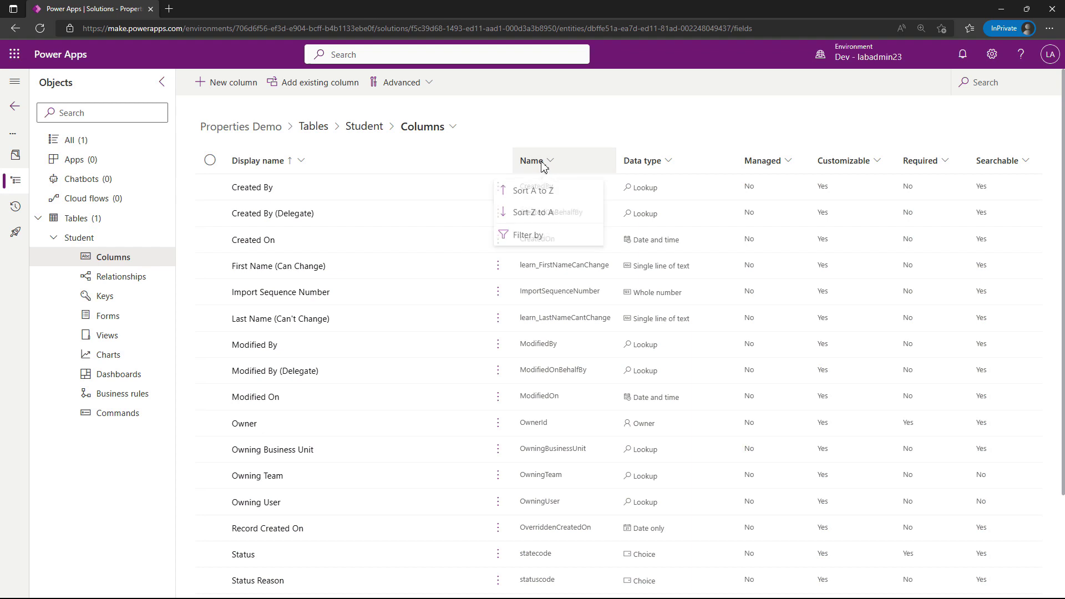
{"action": "left_click", "coordinate": [552, 240]}
{"action": "type", "text": "mdp"}
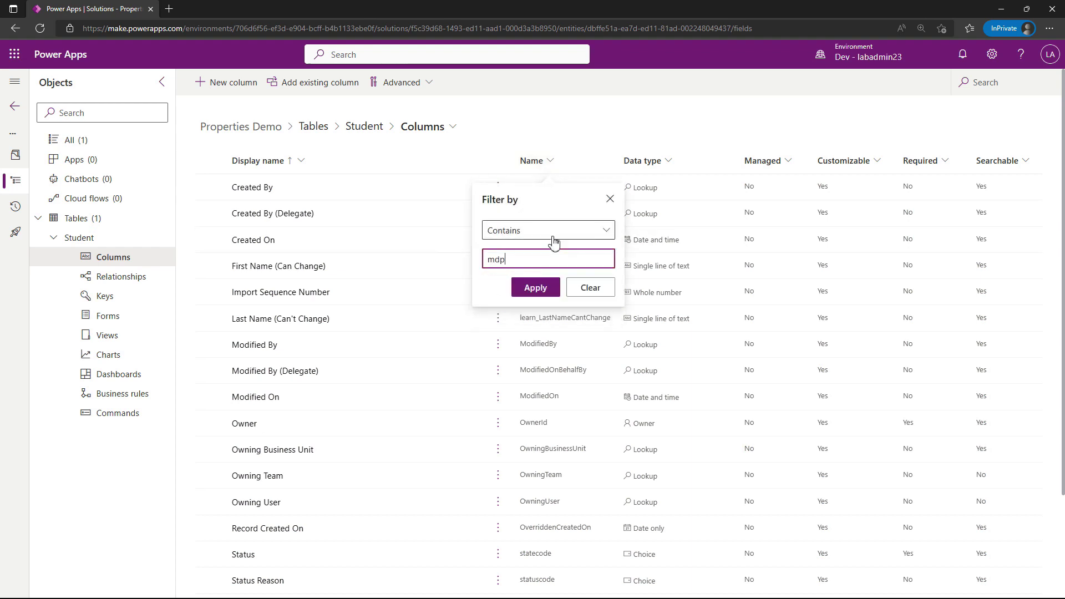
{"action": "left_click", "coordinate": [542, 288]}
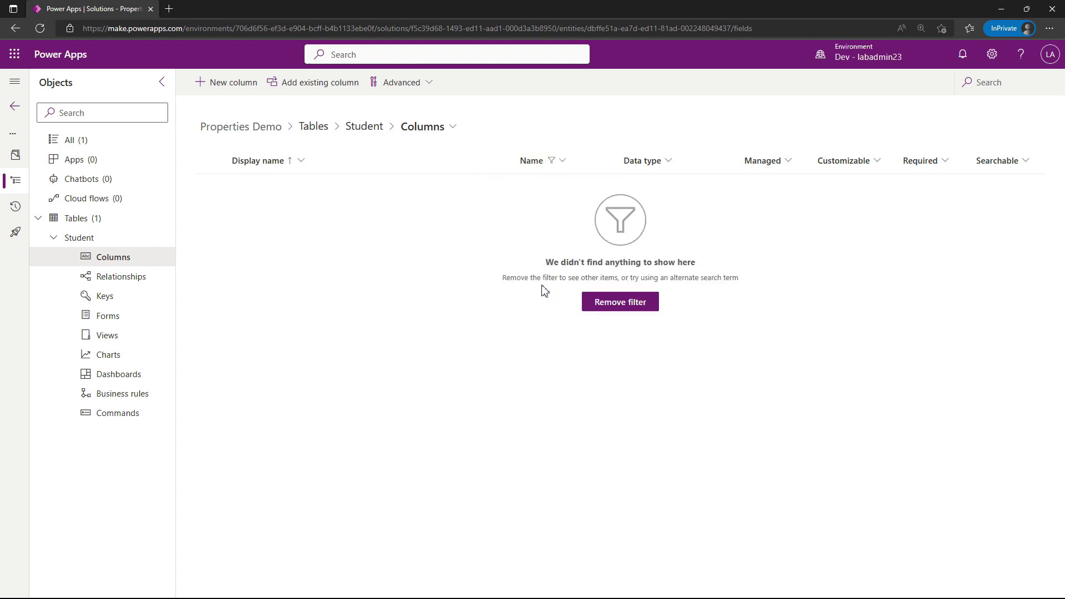
{"action": "left_click", "coordinate": [637, 304]}
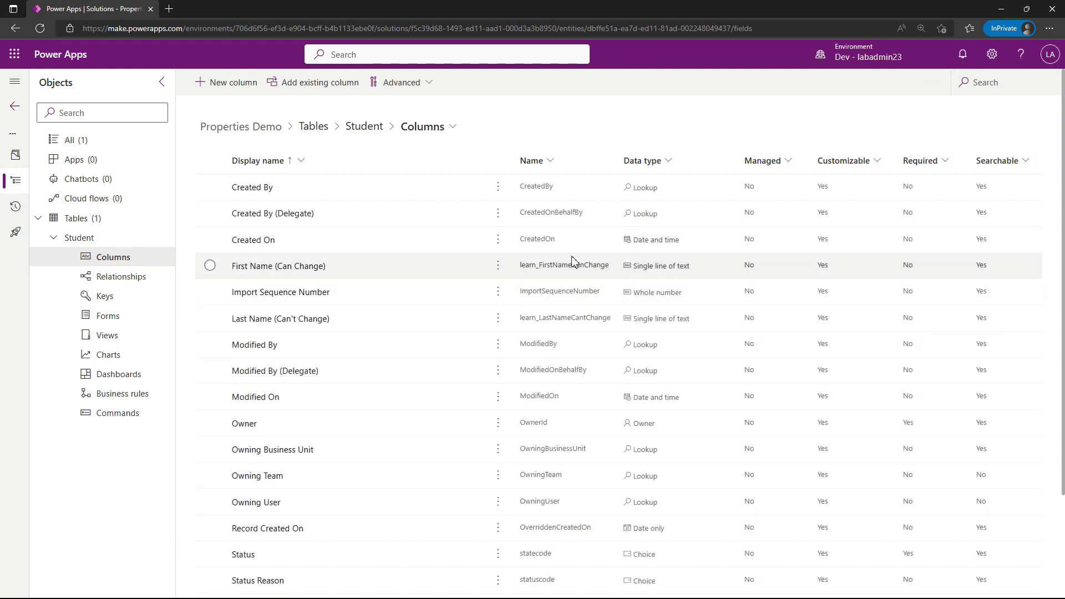
{"action": "left_click", "coordinate": [565, 166]}
{"action": "left_click", "coordinate": [542, 239]}
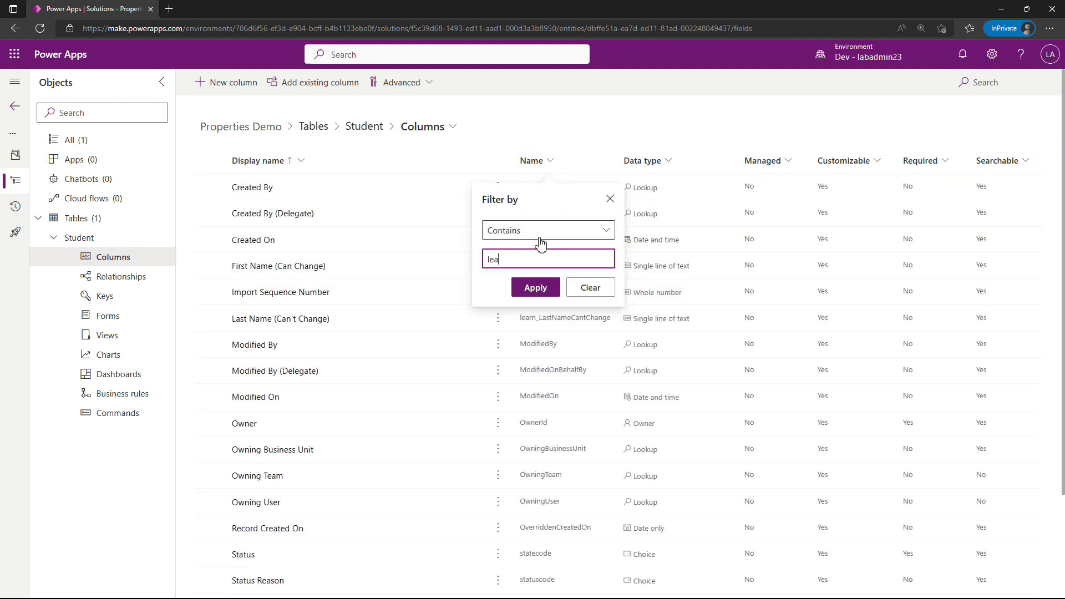
{"action": "left_click", "coordinate": [536, 285]}
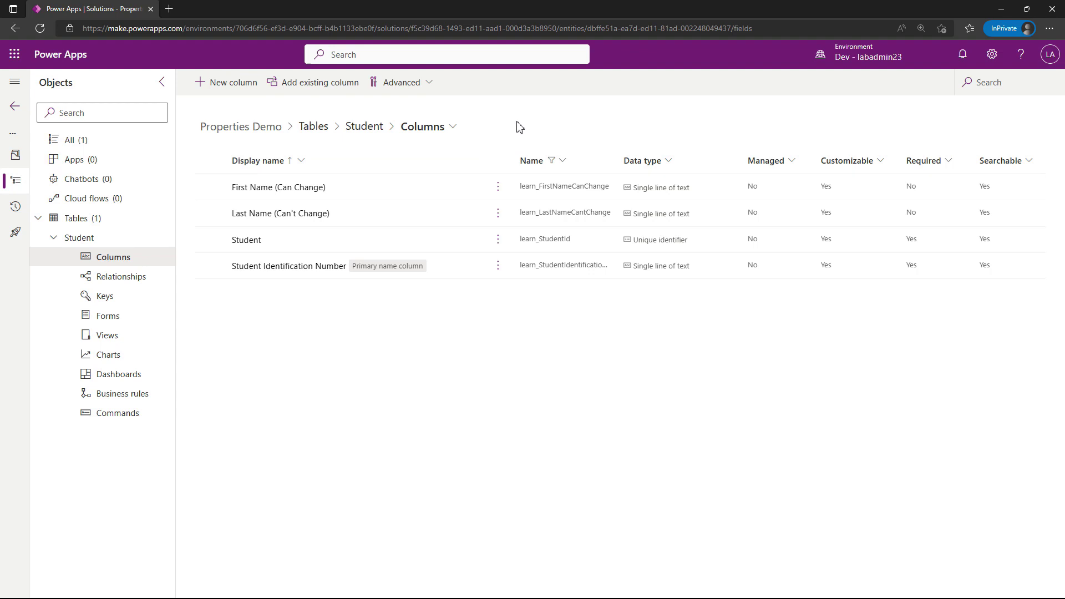
- From the Properties Demo overview, start an export to reach the Check for issues step
{"action": "left_click", "coordinate": [16, 161]}
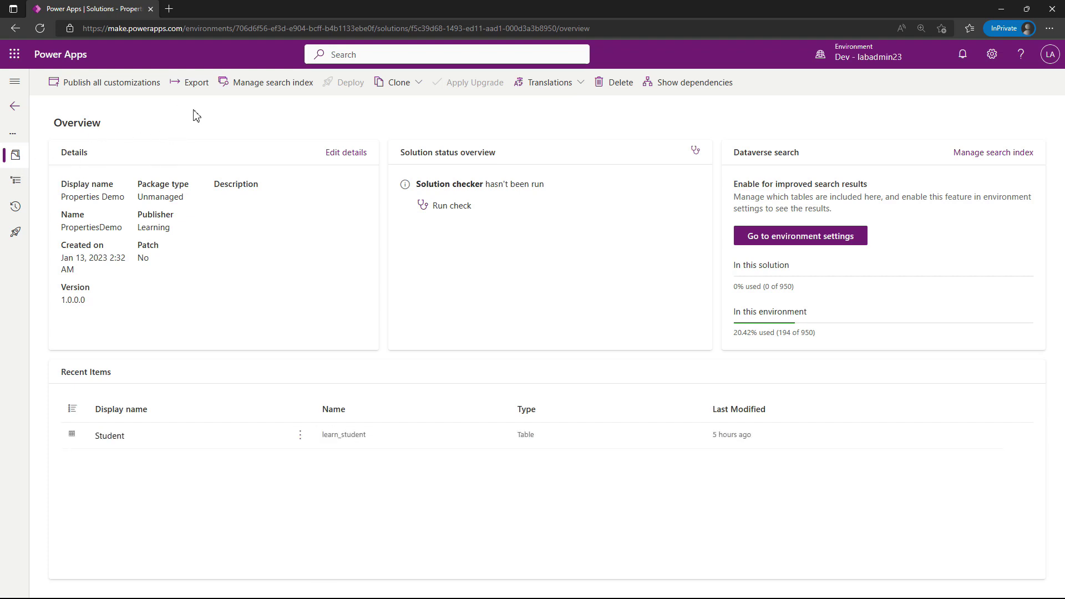
{"action": "left_click_drag", "start_coordinate": [201, 97], "coordinate": [285, 241]}
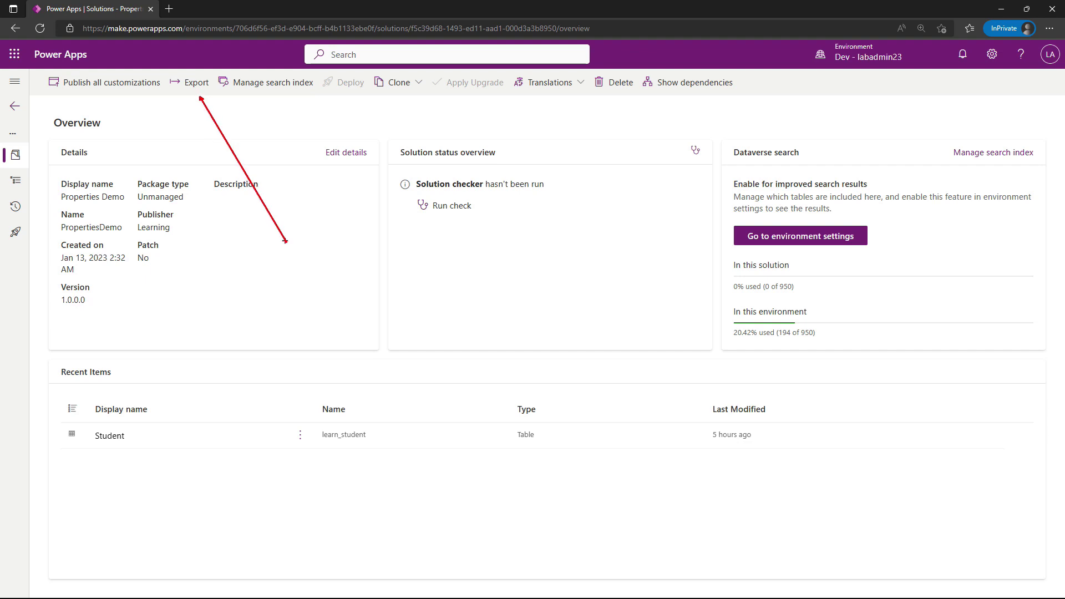
{"action": "left_click", "coordinate": [188, 83]}
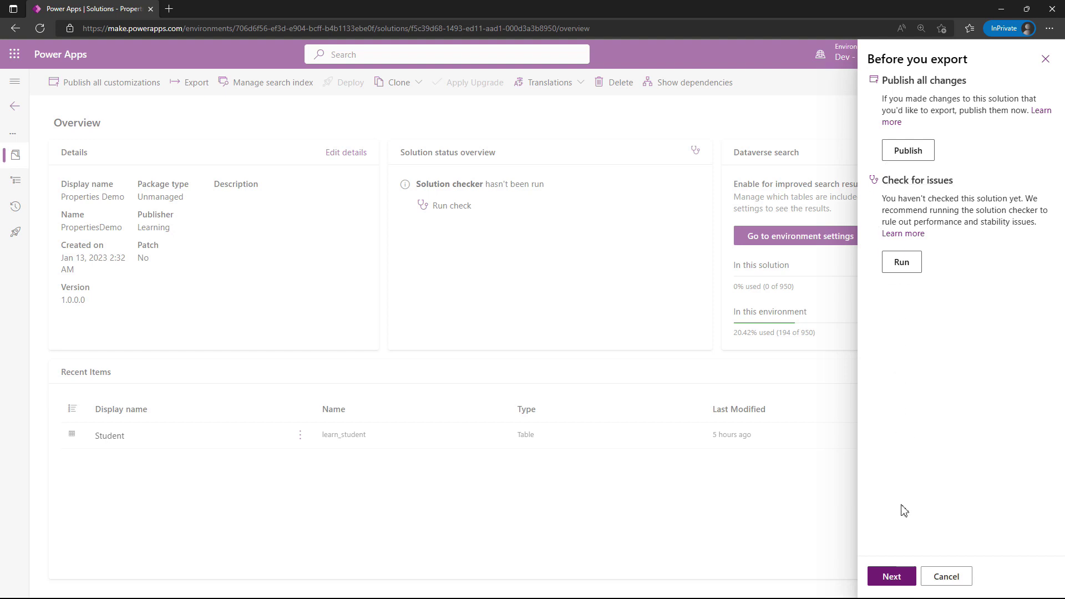
- Export Properties Demo as unmanaged version 1.0.0.1, download PropertiesDemo_1_0_0_1.zip, and switch to a private window
{"action": "left_click", "coordinate": [900, 580]}
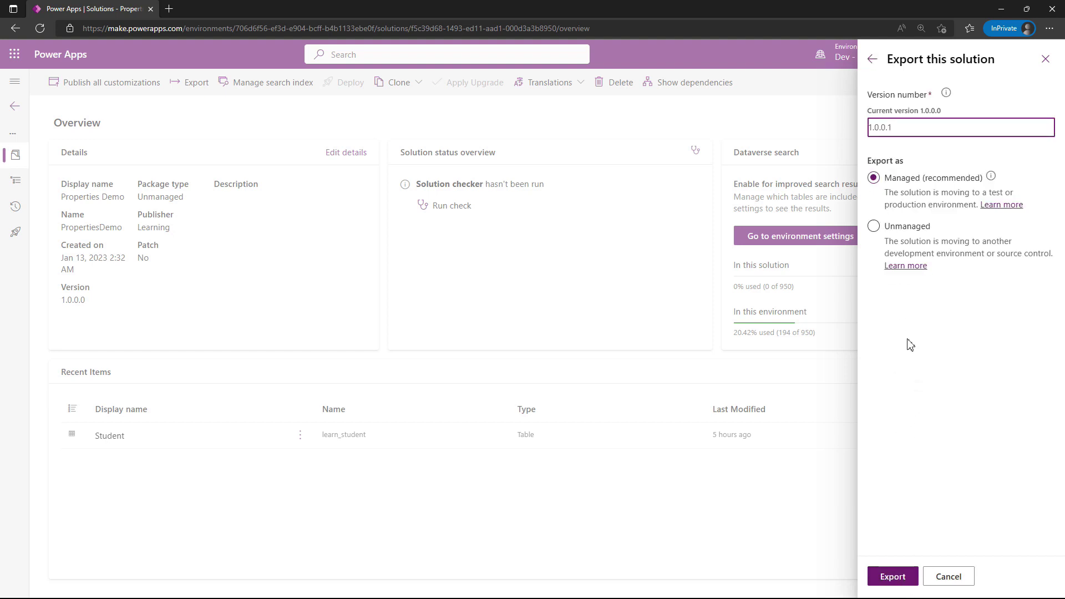
{"action": "left_click", "coordinate": [877, 229]}
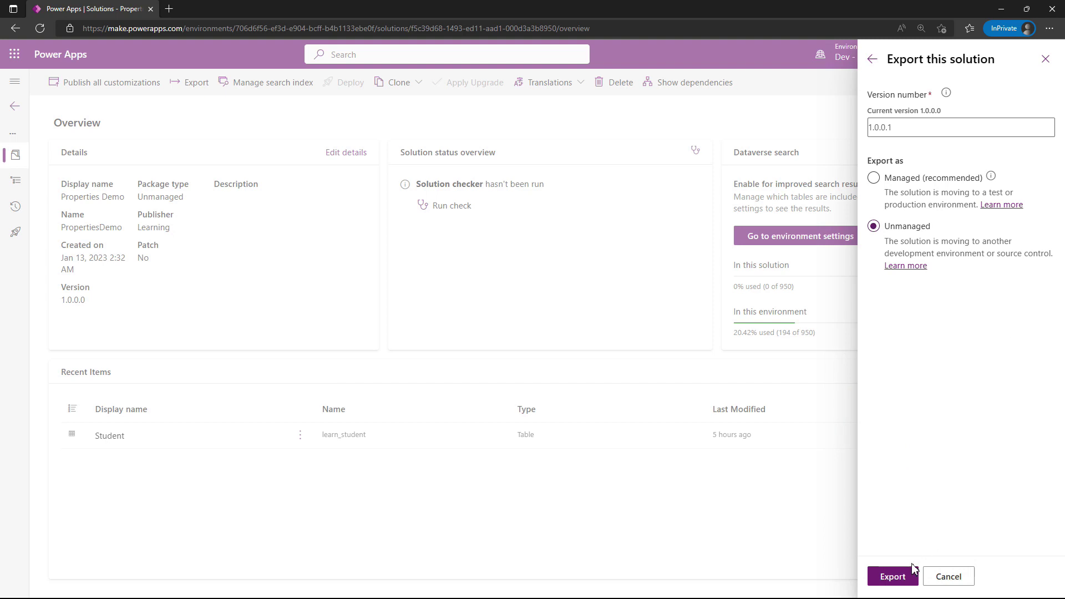
{"action": "left_click", "coordinate": [891, 580]}
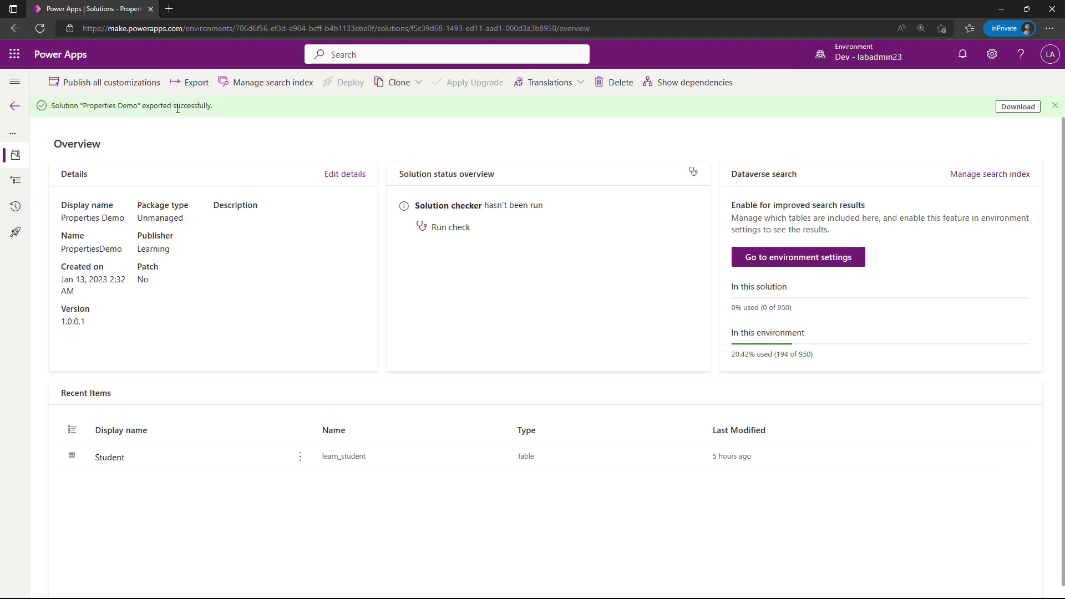
{"action": "left_click", "coordinate": [1018, 106]}
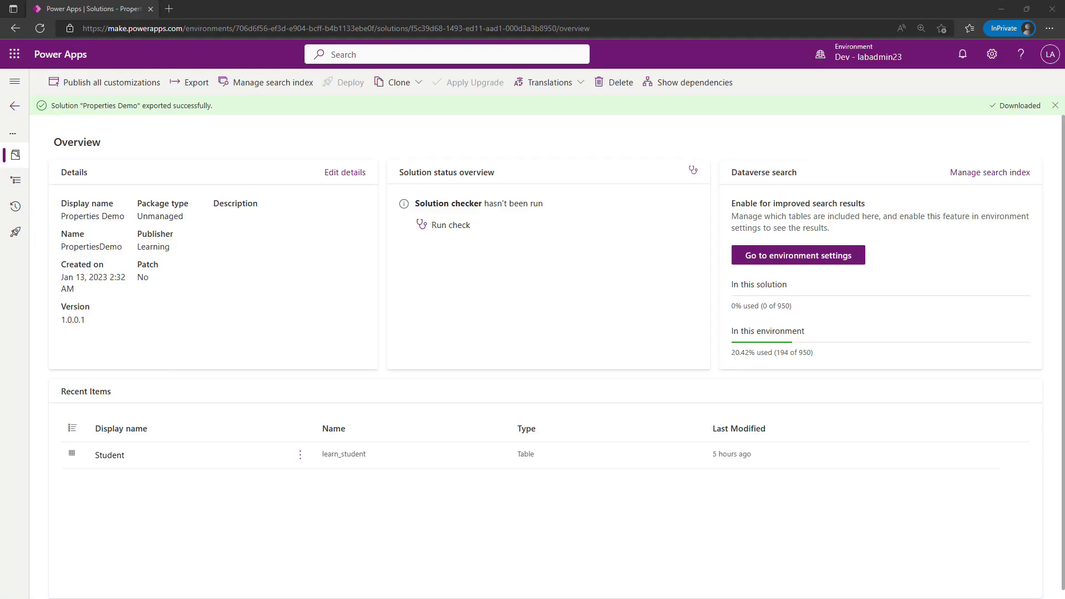
{"action": "key", "text": "alt+Tab"}
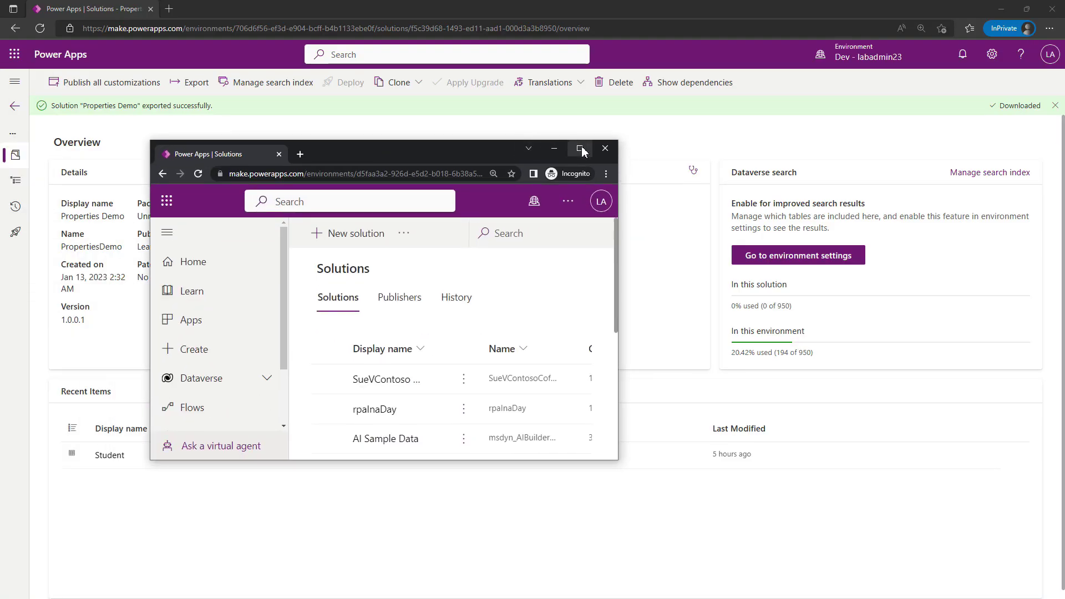
- Maximize the private window and import PropertiesDemo_1_0_0_1.zip from Downloads into the Dev environment
{"action": "left_click", "coordinate": [581, 149]}
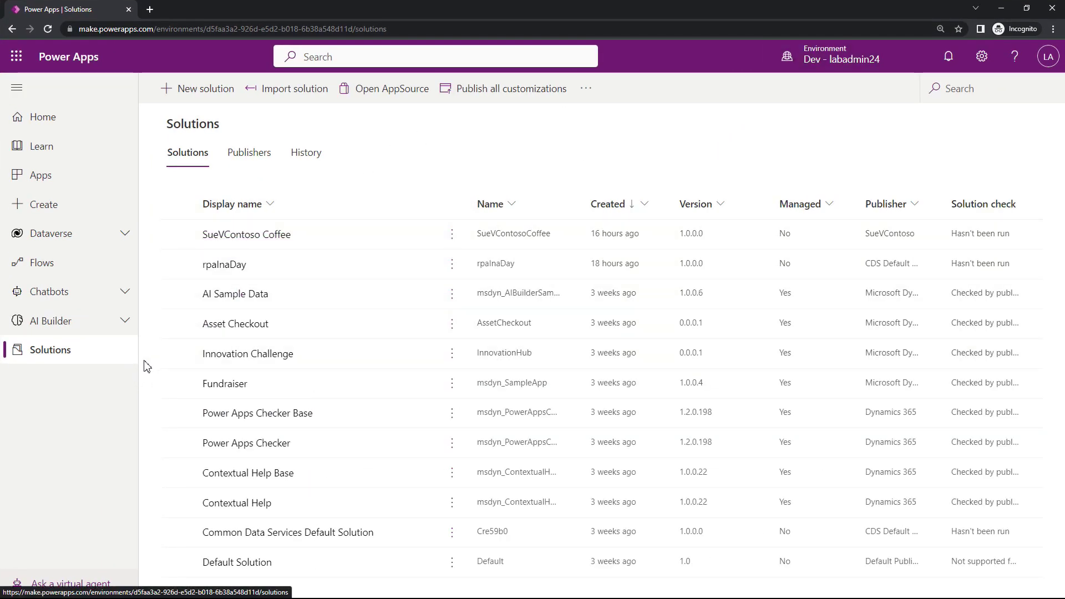
{"action": "left_click", "coordinate": [28, 359]}
{"action": "left_click", "coordinate": [292, 90]}
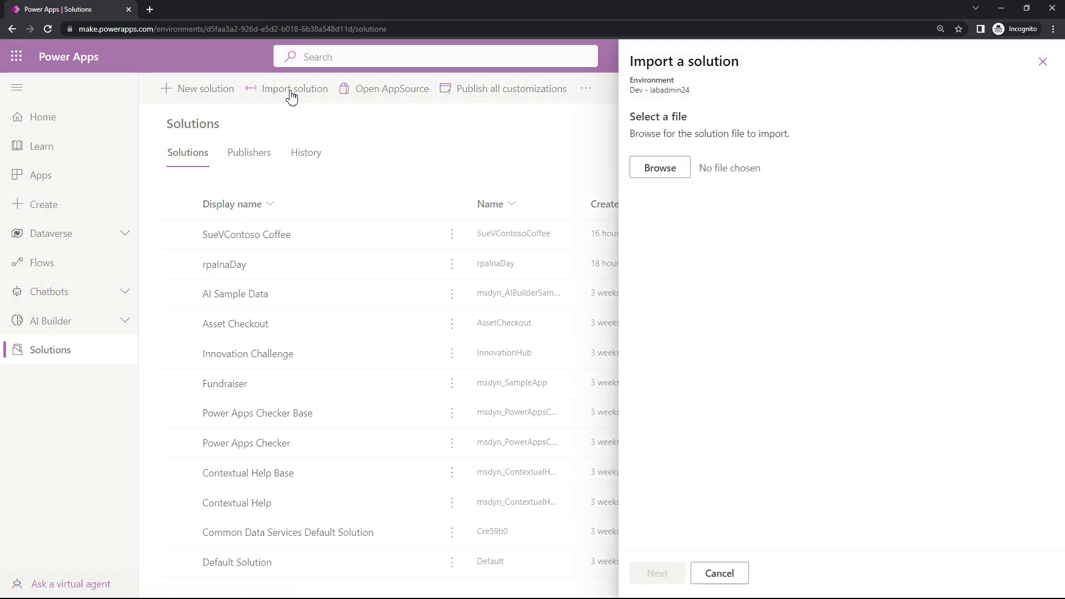
{"action": "left_click", "coordinate": [652, 170]}
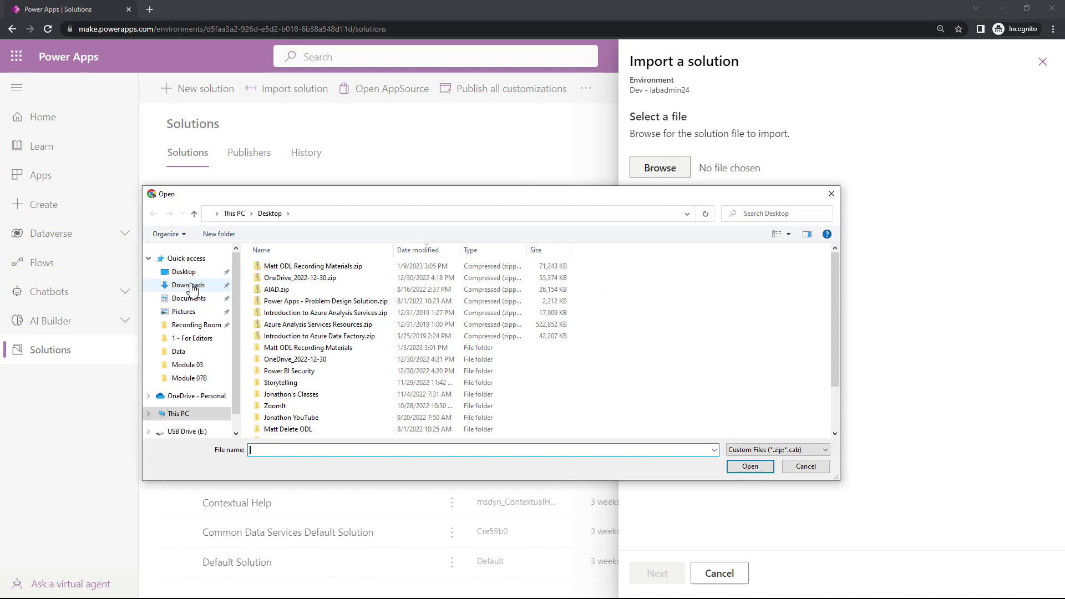
{"action": "left_click", "coordinate": [191, 288]}
{"action": "left_click", "coordinate": [317, 283]}
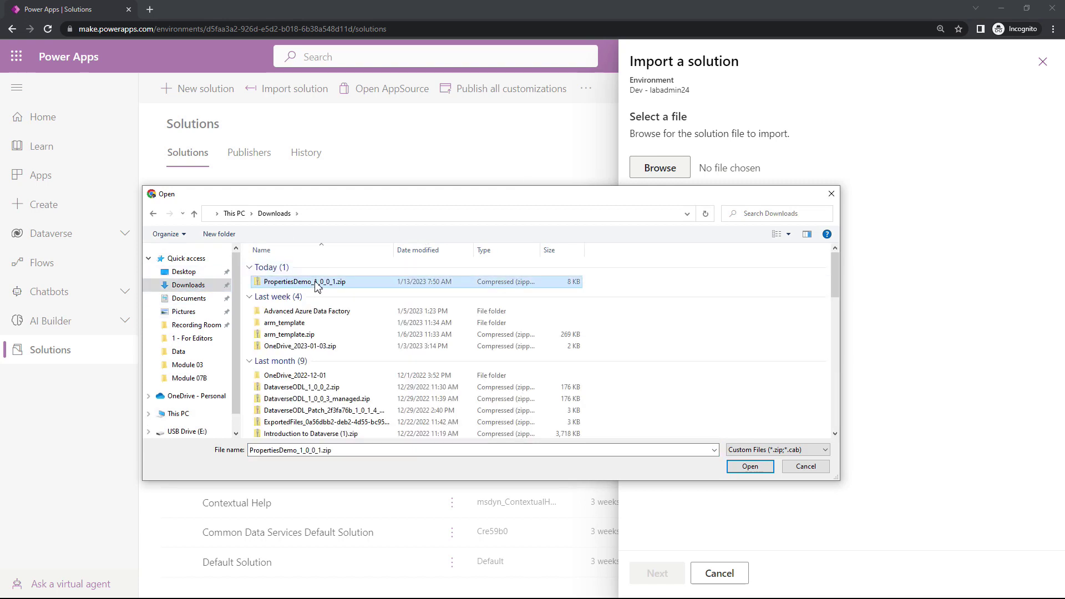
{"action": "left_click", "coordinate": [766, 471]}
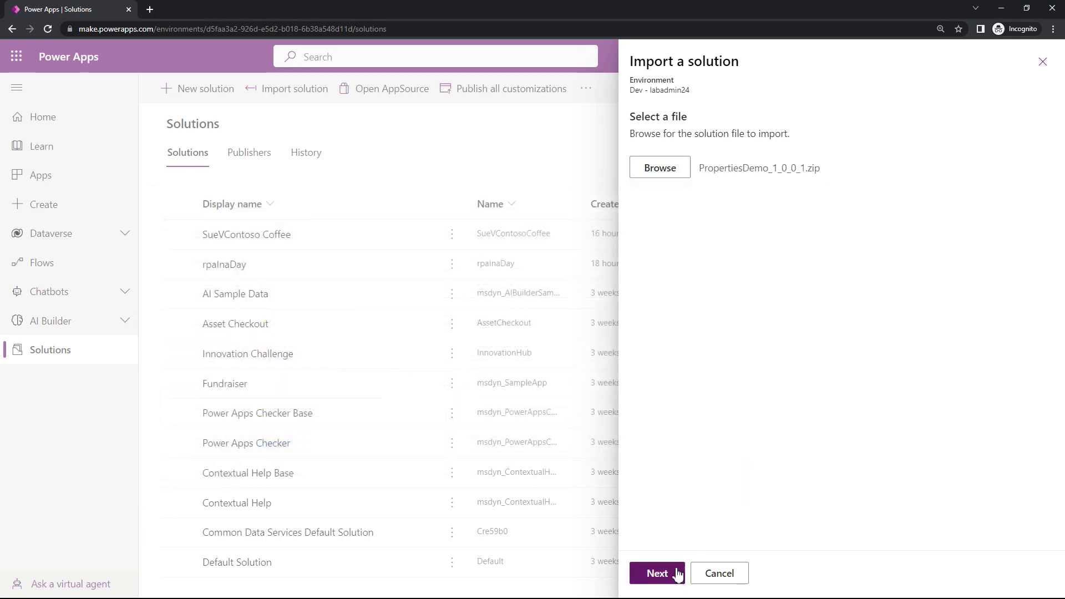
{"action": "left_click", "coordinate": [670, 575]}
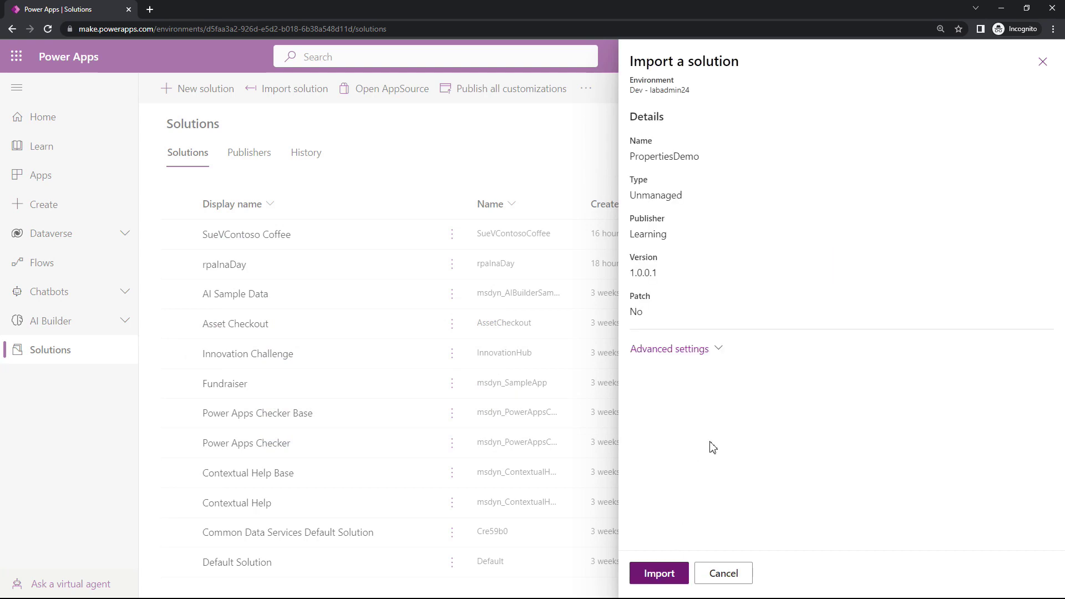
{"action": "left_click", "coordinate": [659, 574]}
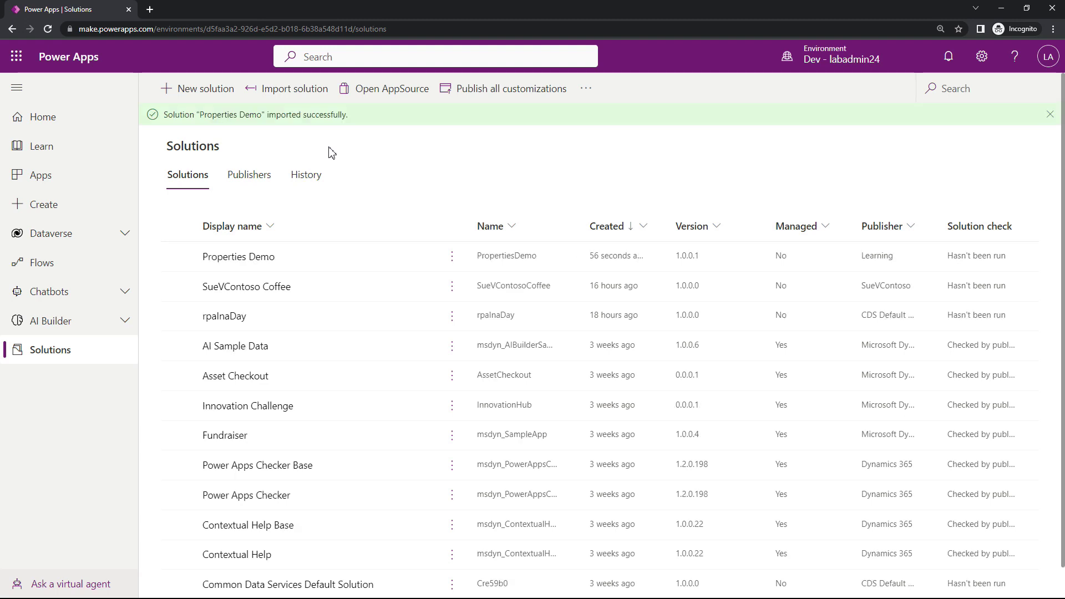
- In Dev, open the imported Student table's columns and edit Last Name (Can't Change)
{"action": "left_click", "coordinate": [238, 257]}
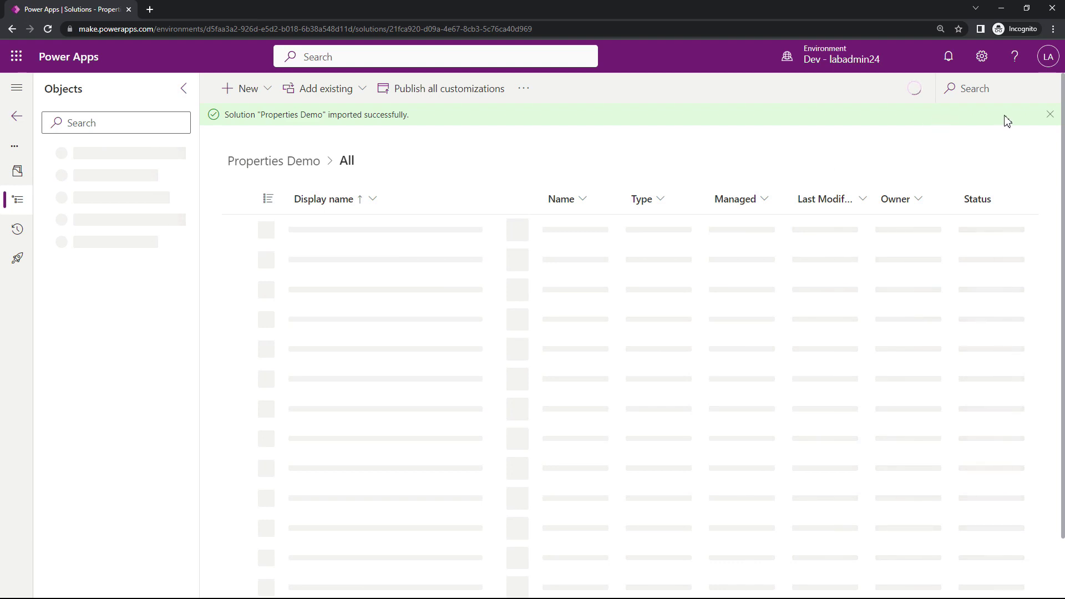
{"action": "left_click", "coordinate": [1050, 114]}
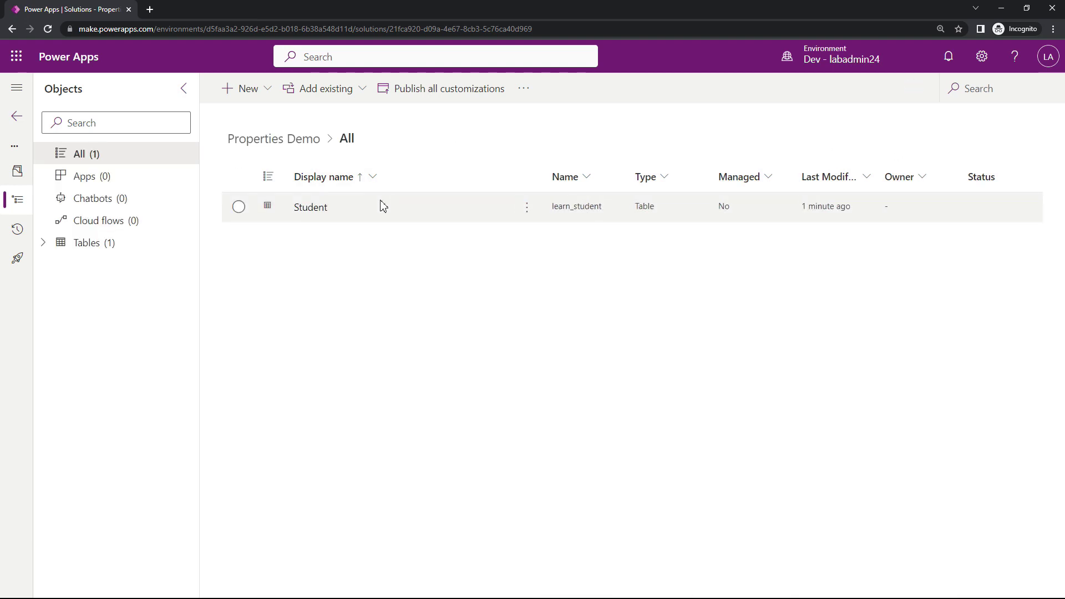
{"action": "left_click", "coordinate": [312, 216]}
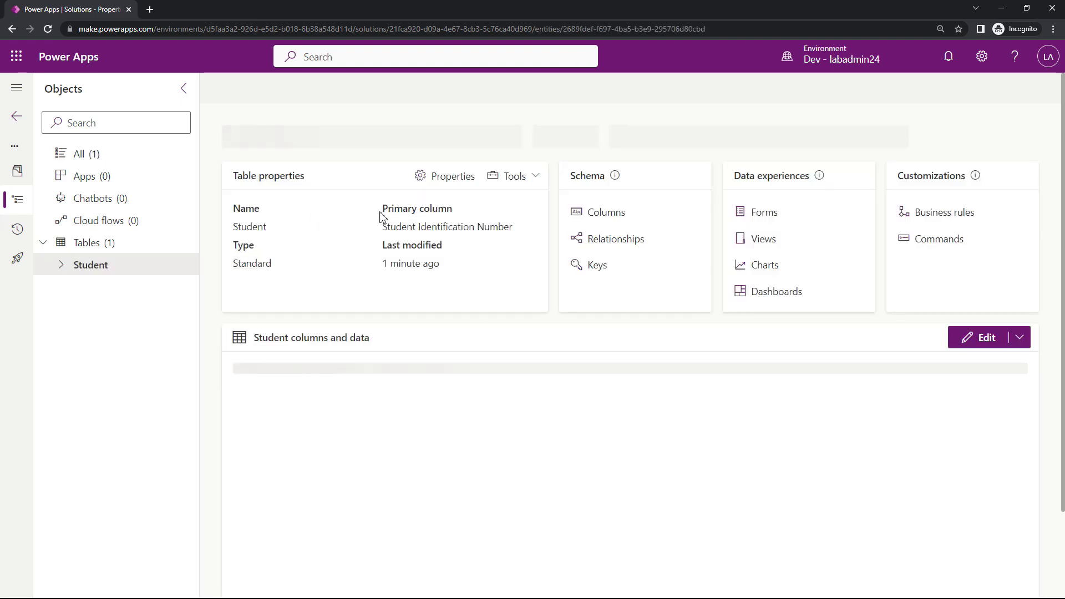
{"action": "left_click", "coordinate": [608, 216]}
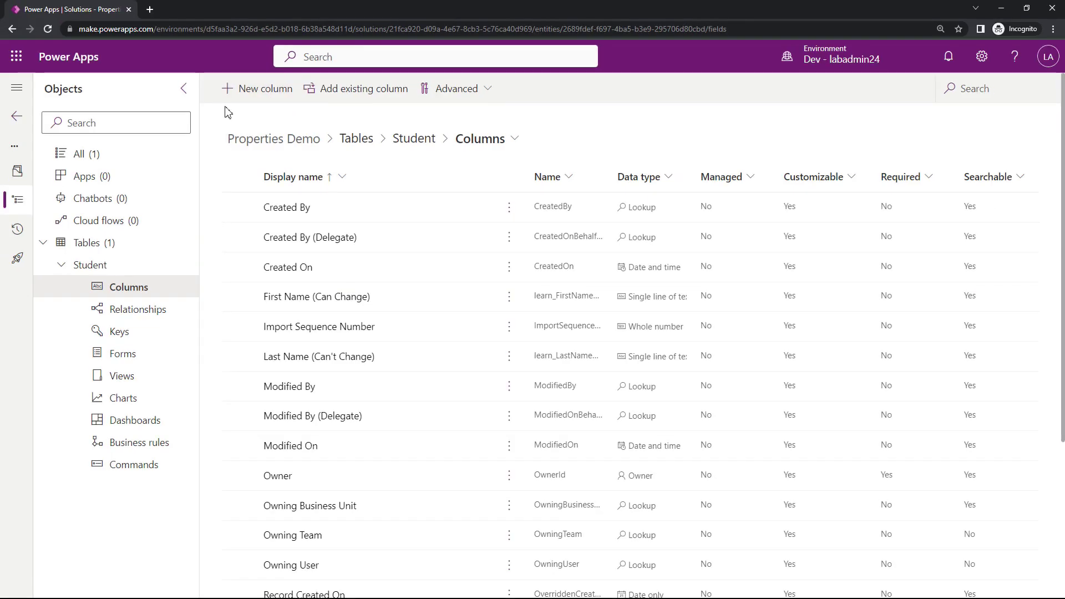
{"action": "scroll", "coordinate": [298, 270], "scroll_direction": "down", "scroll_amount": 1}
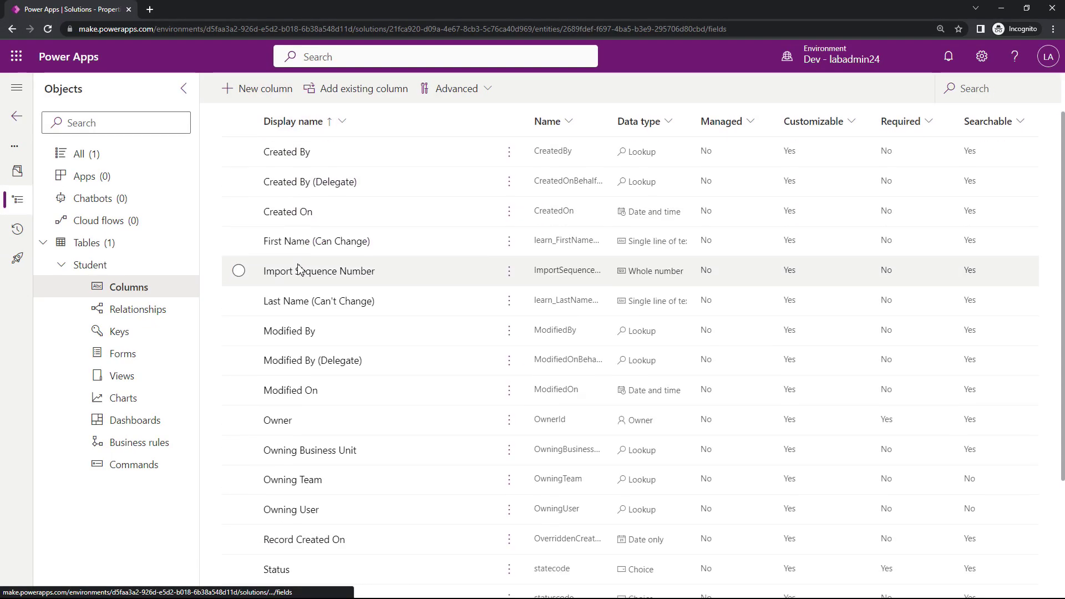
{"action": "scroll", "coordinate": [300, 274], "scroll_direction": "down", "scroll_amount": 3}
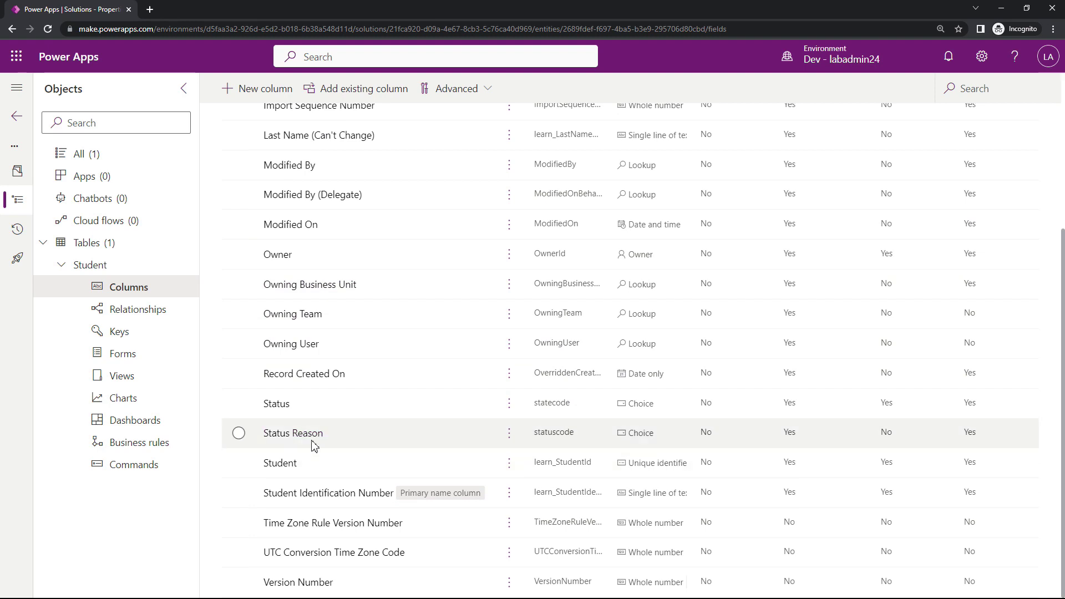
{"action": "scroll", "coordinate": [303, 305], "scroll_direction": "up", "scroll_amount": 2}
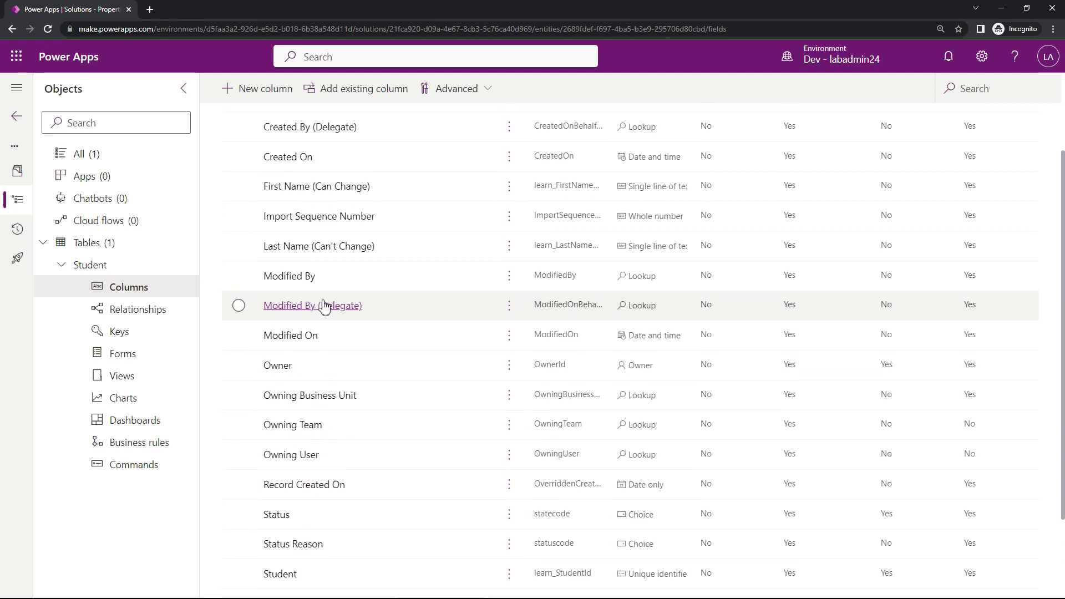
{"action": "left_click", "coordinate": [298, 251]}
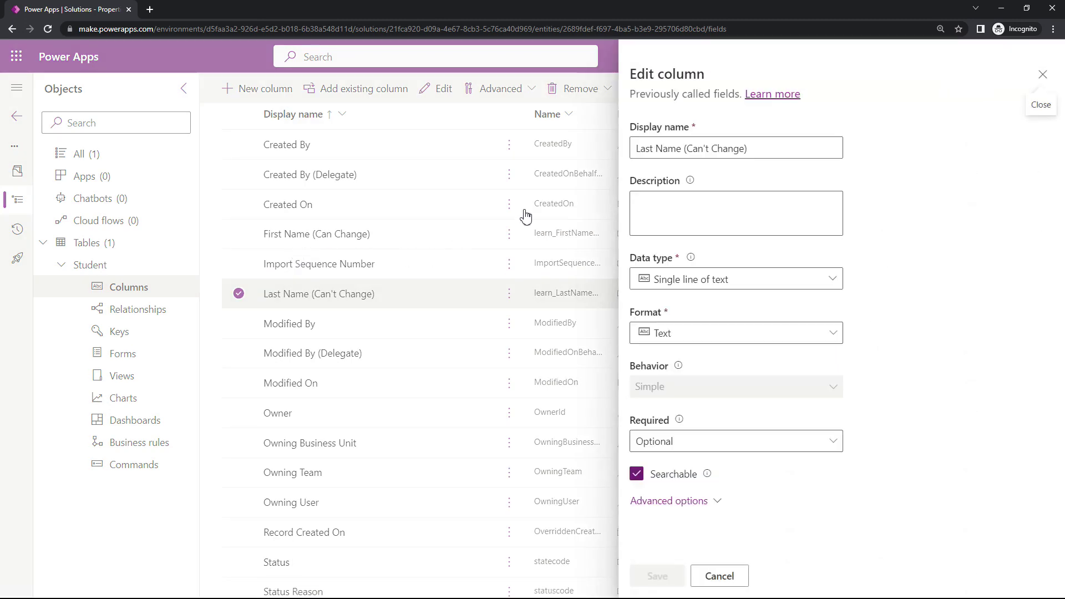
- Append 'Yes I can' to the Last Name (Can't Change) display name and save the column
{"action": "left_click_drag", "start_coordinate": [764, 145], "coordinate": [715, 145]}
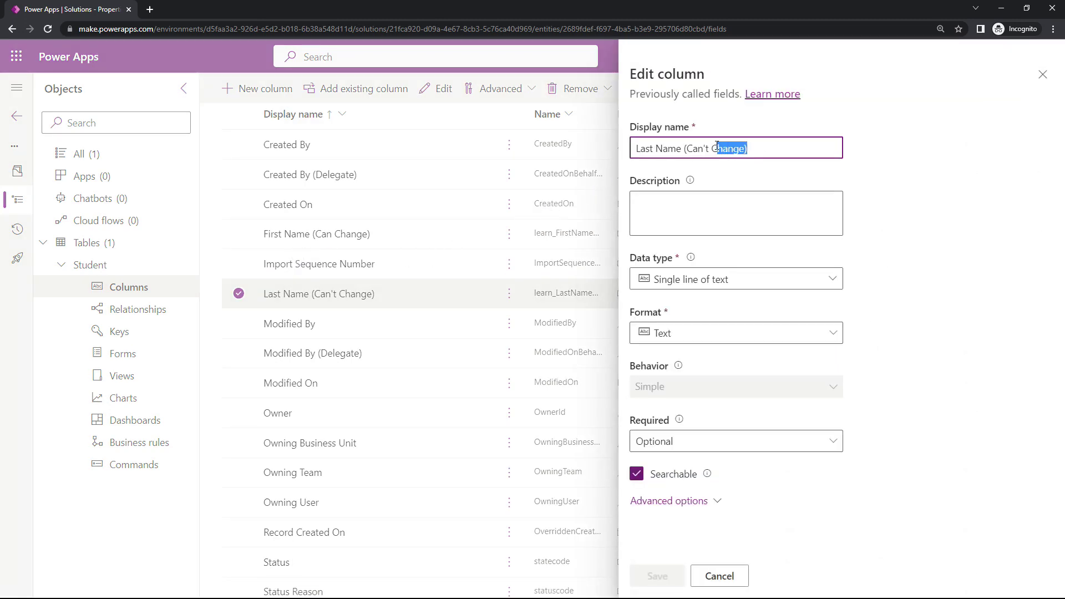
{"action": "left_click", "coordinate": [750, 145]}
{"action": "type", "text": "Yes I can"}
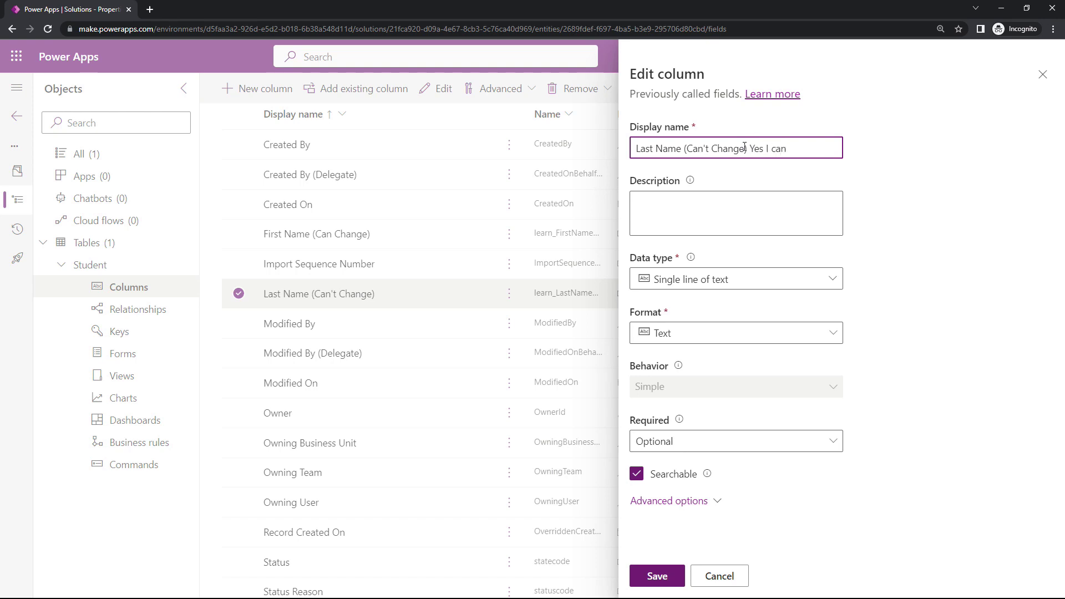
{"action": "left_click", "coordinate": [674, 575]}
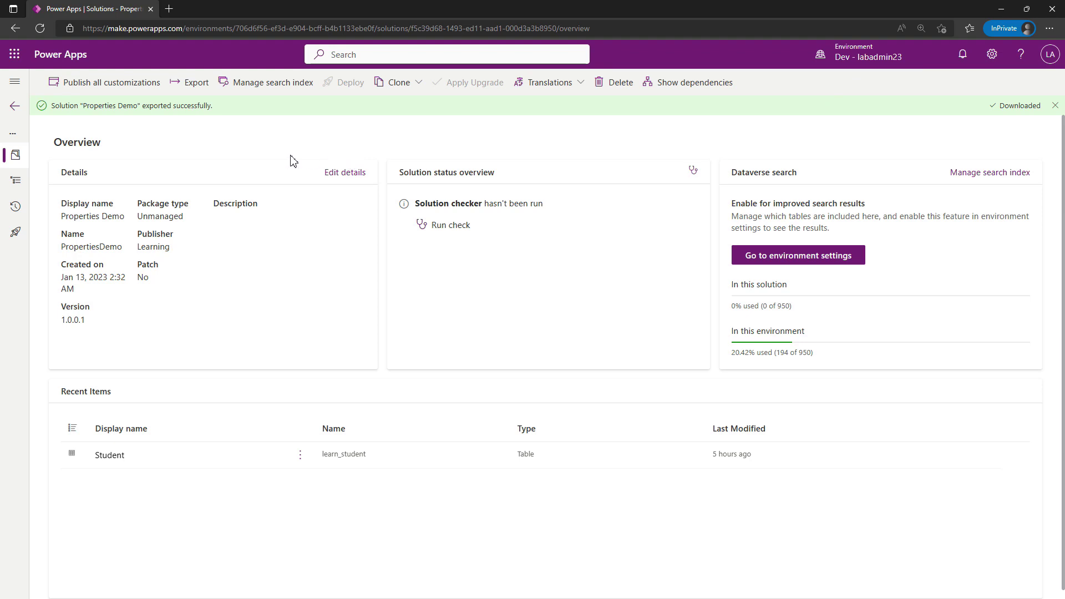
- Go to the Student table's columns and review First Name's managed properties without changing them
{"action": "left_click", "coordinate": [16, 181]}
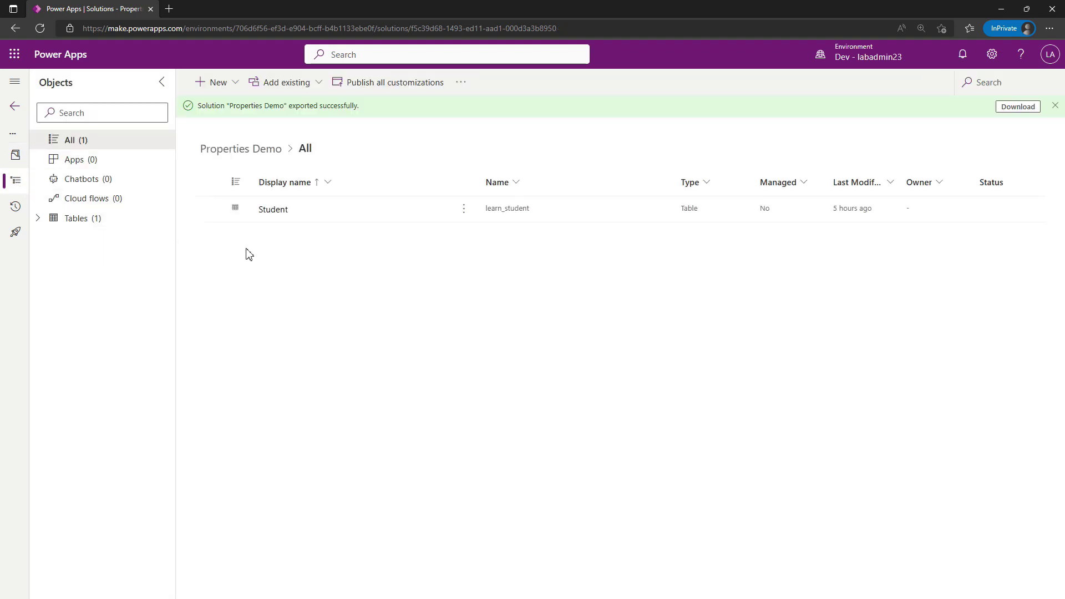
{"action": "left_click", "coordinate": [277, 212]}
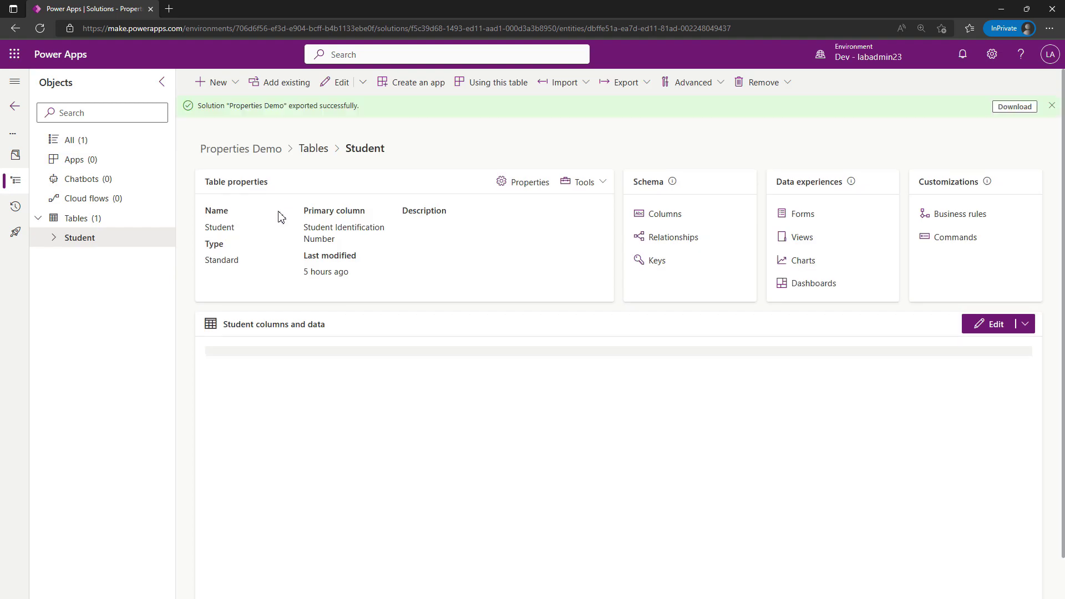
{"action": "left_click", "coordinate": [674, 213]}
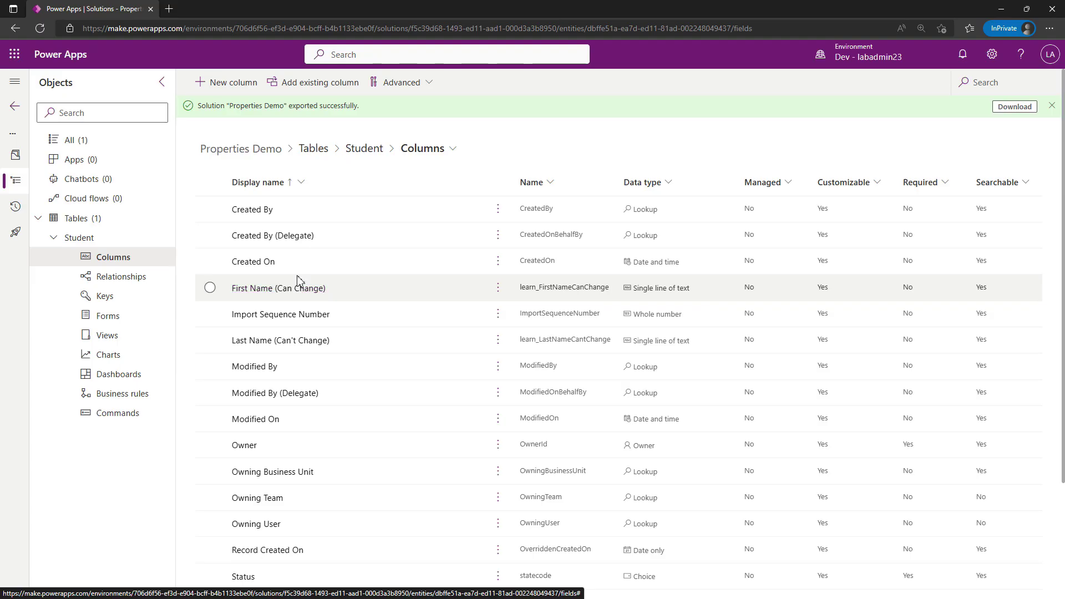
{"action": "left_click", "coordinate": [498, 288]}
{"action": "mouse_move", "coordinate": [539, 341]}
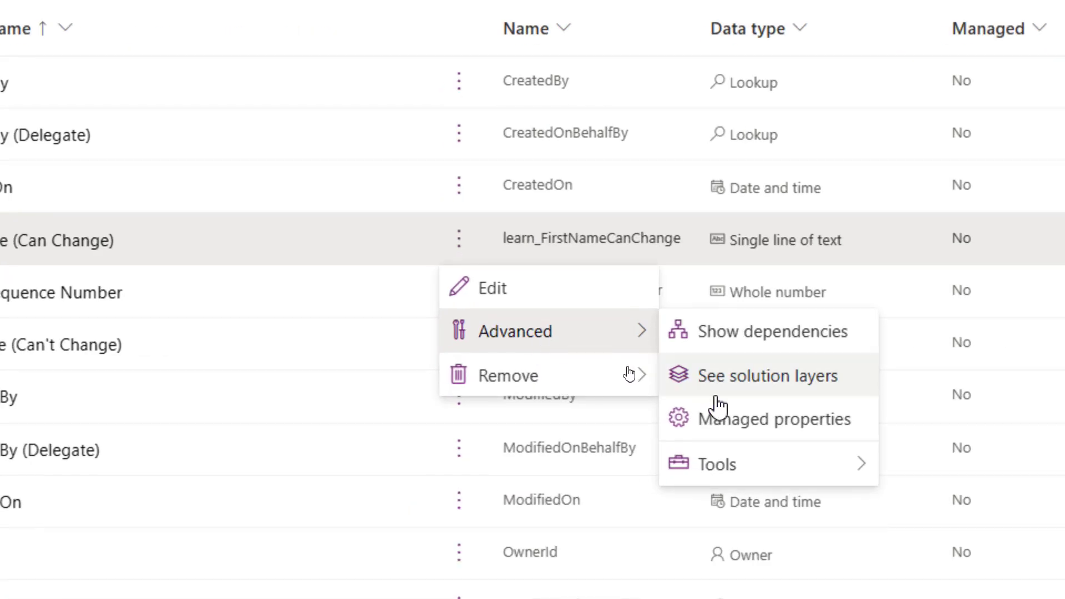
{"action": "left_click", "coordinate": [725, 428]}
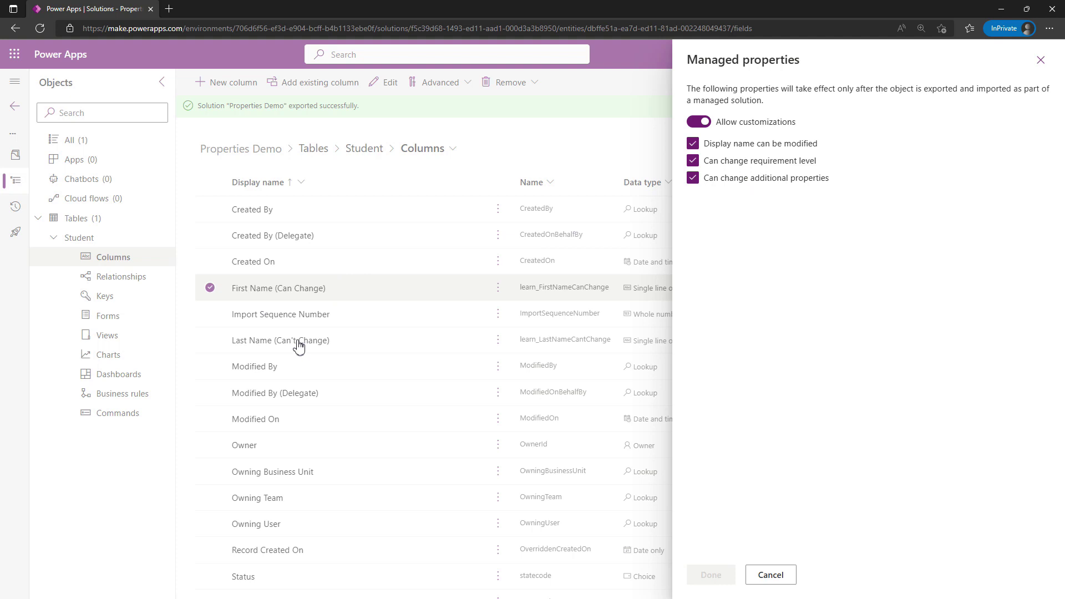
{"action": "left_click", "coordinate": [765, 577]}
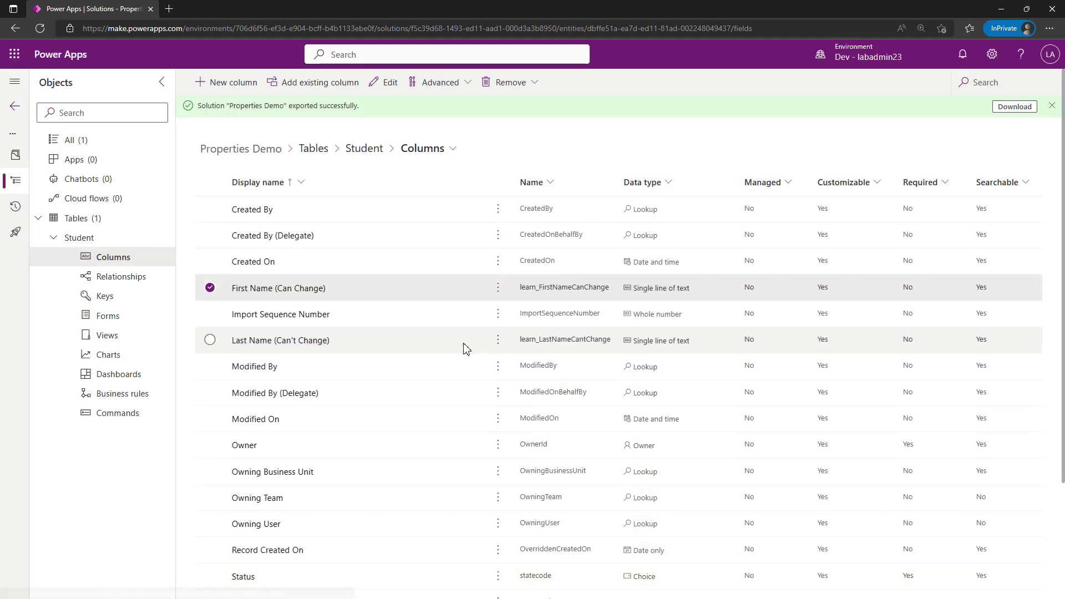
- Uncheck 'Display name can be modified' in Last Name (Can't Change) managed properties and apply
{"action": "left_click", "coordinate": [498, 341]}
{"action": "mouse_move", "coordinate": [538, 394]}
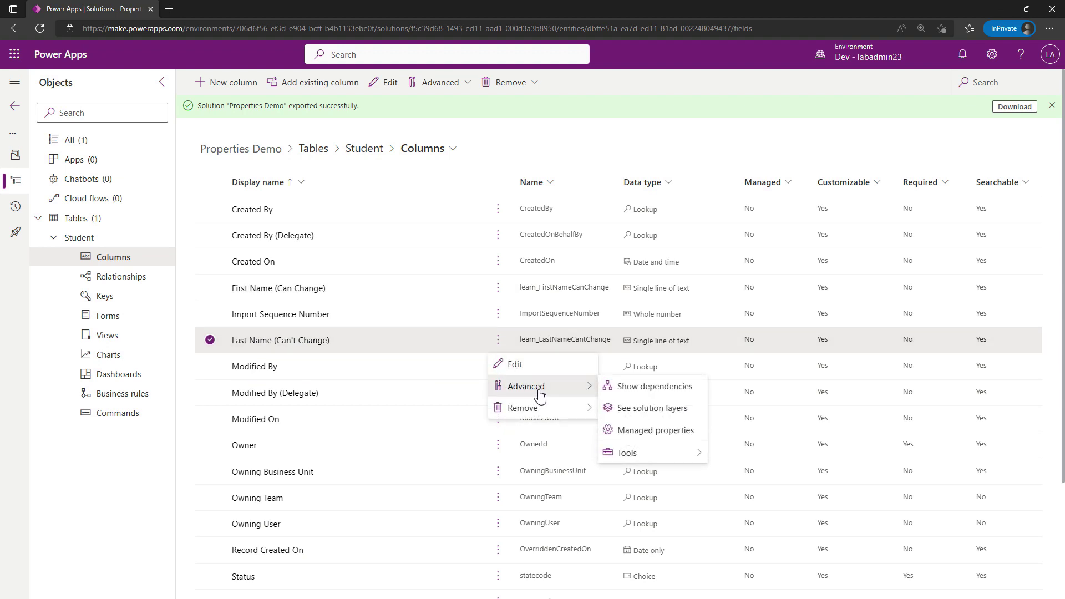
{"action": "left_click", "coordinate": [659, 431]}
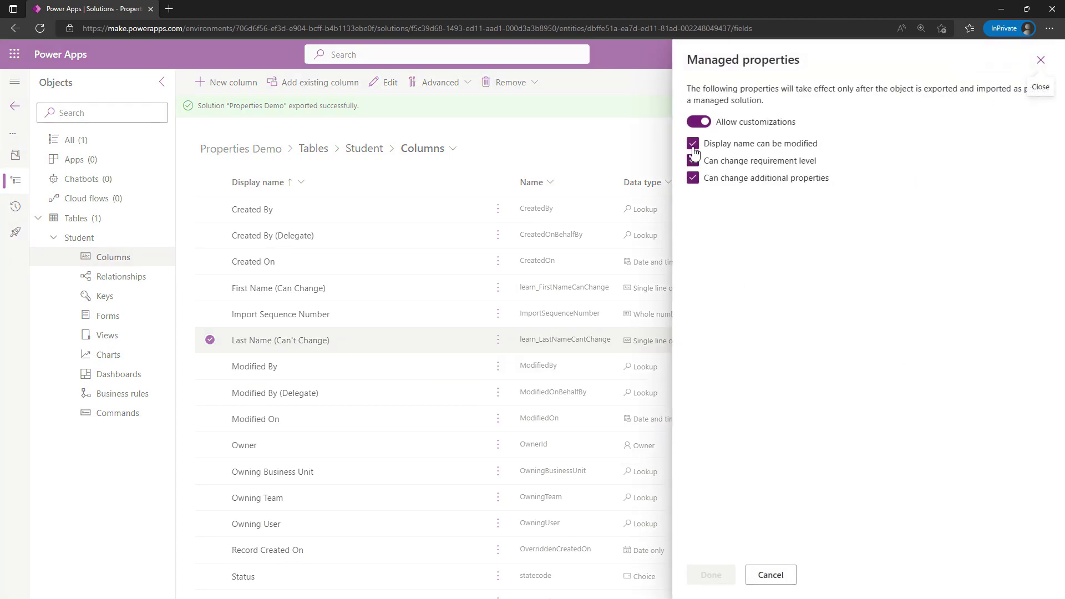
{"action": "left_click", "coordinate": [693, 147]}
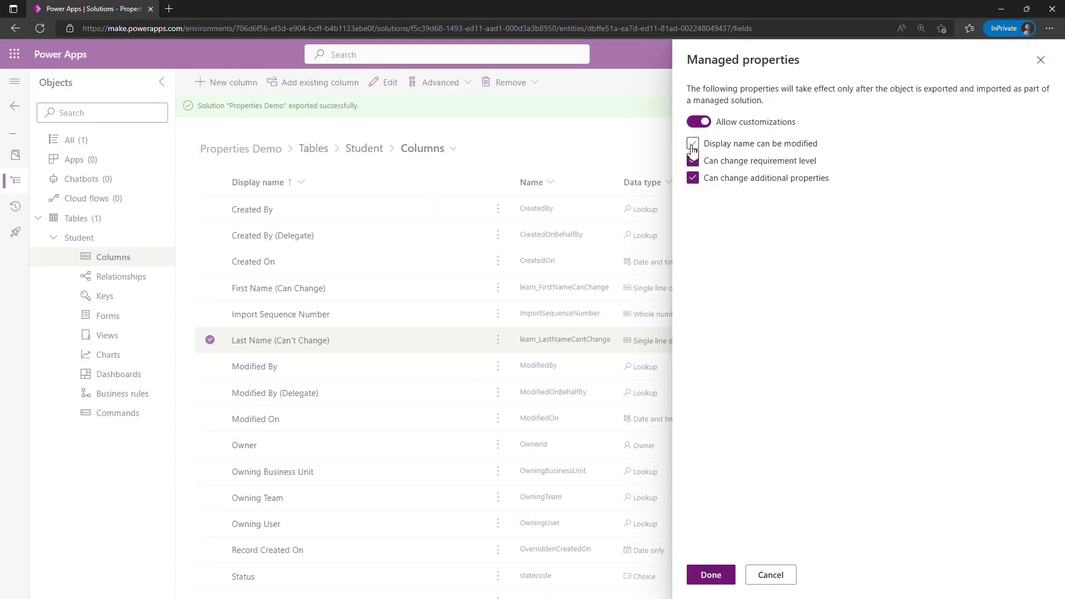
{"action": "left_click", "coordinate": [716, 575]}
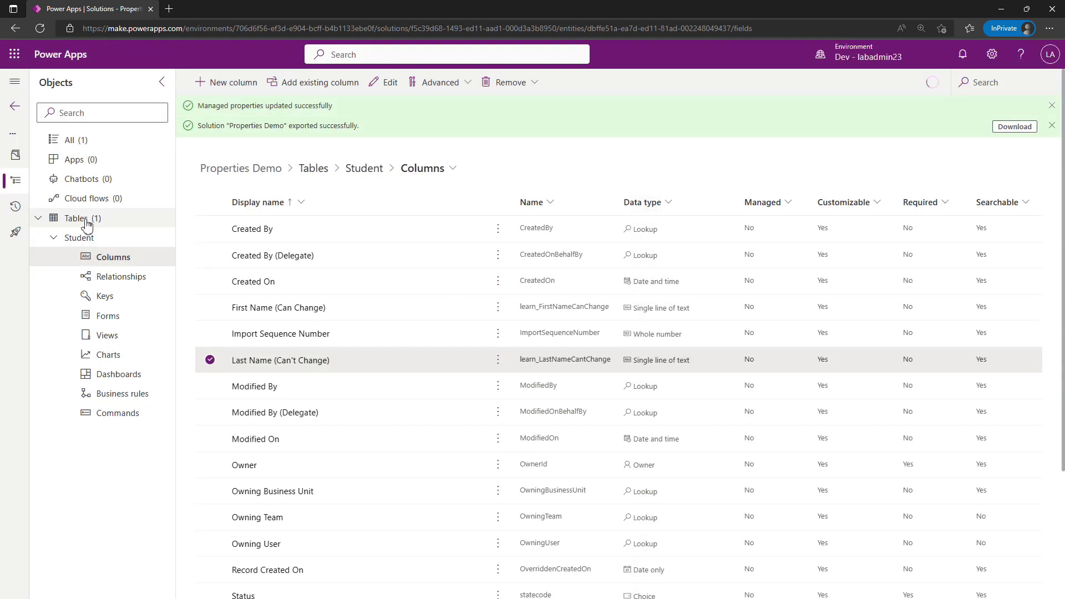
- Disallow new forms in the Student table's managed properties, keeping other options allowed, and apply
{"action": "left_click", "coordinate": [87, 222]}
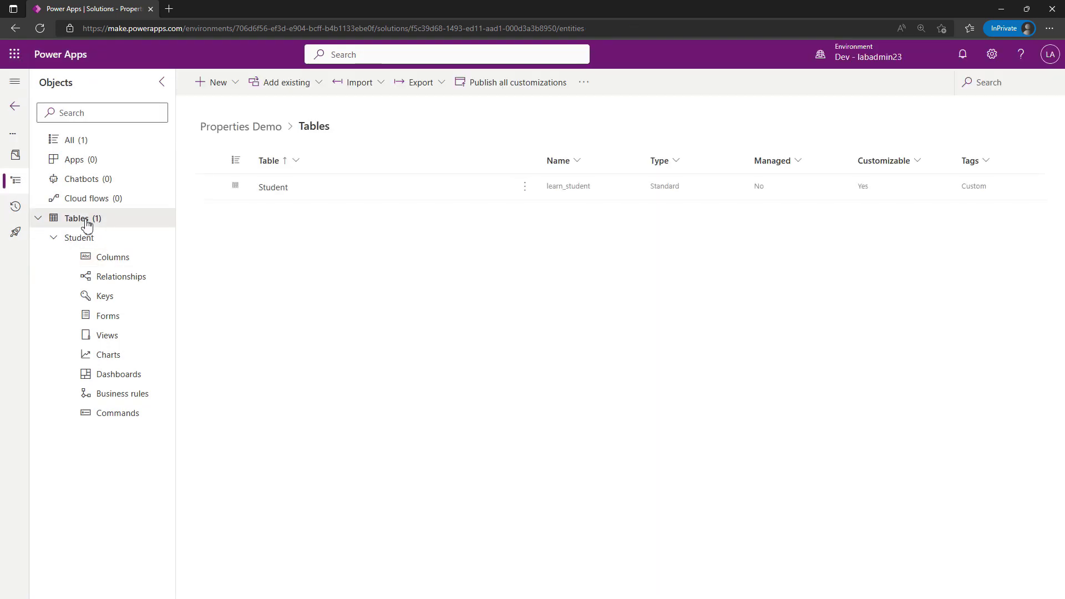
{"action": "left_click", "coordinate": [525, 187]}
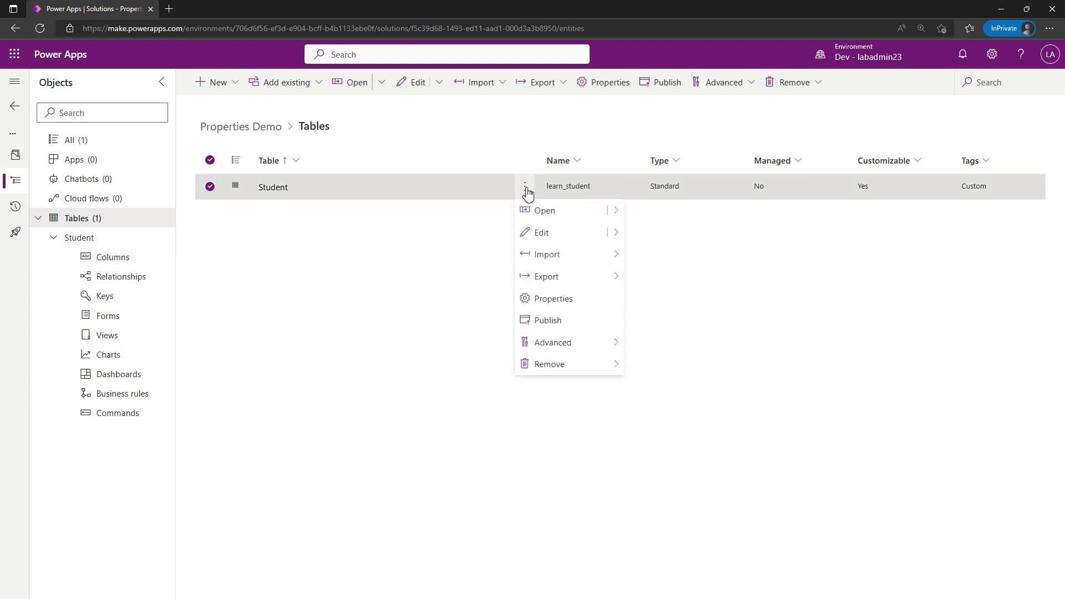
{"action": "mouse_move", "coordinate": [575, 345]}
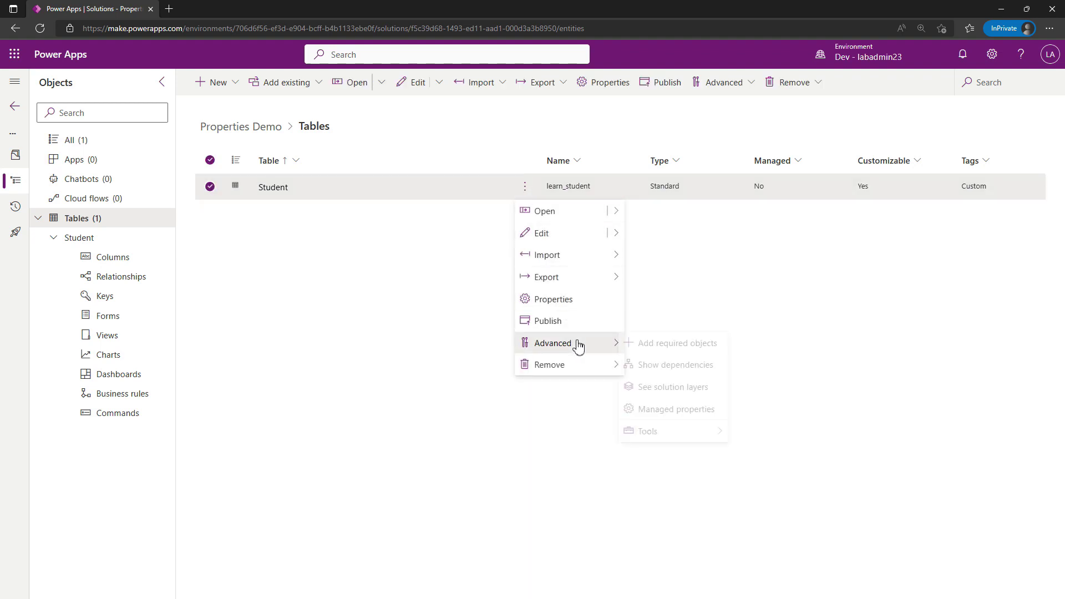
{"action": "left_click", "coordinate": [688, 414]}
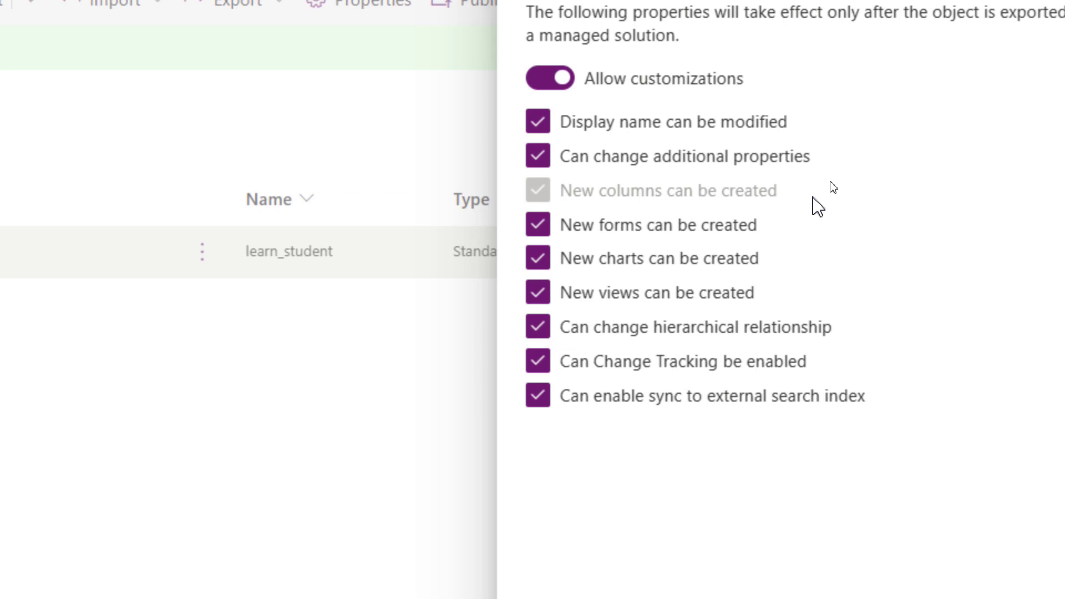
{"action": "left_click", "coordinate": [539, 226]}
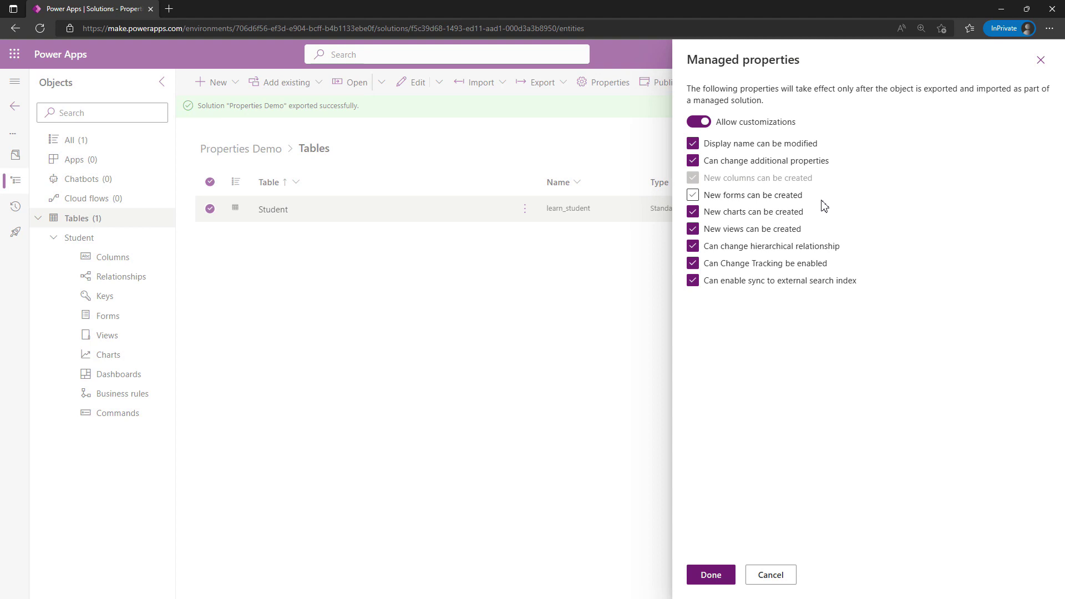
{"action": "left_click", "coordinate": [717, 576]}
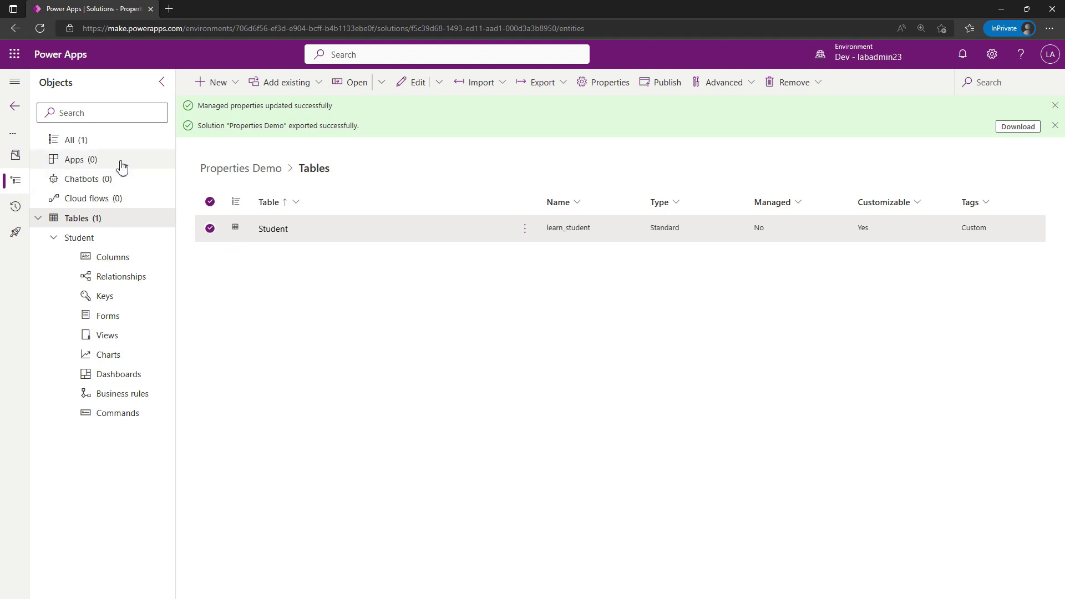
- Publish all changes, export Properties Demo as managed version 1.0.0.2, and download PropertiesDemo_1_0_0_2_managed.zip
{"action": "left_click", "coordinate": [16, 156]}
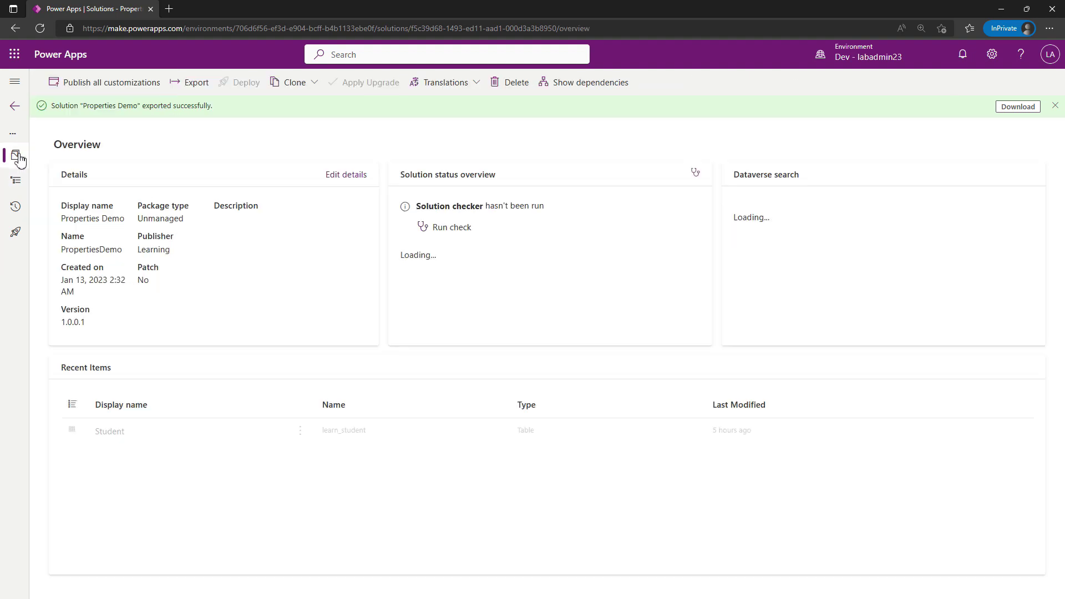
{"action": "left_click", "coordinate": [195, 88]}
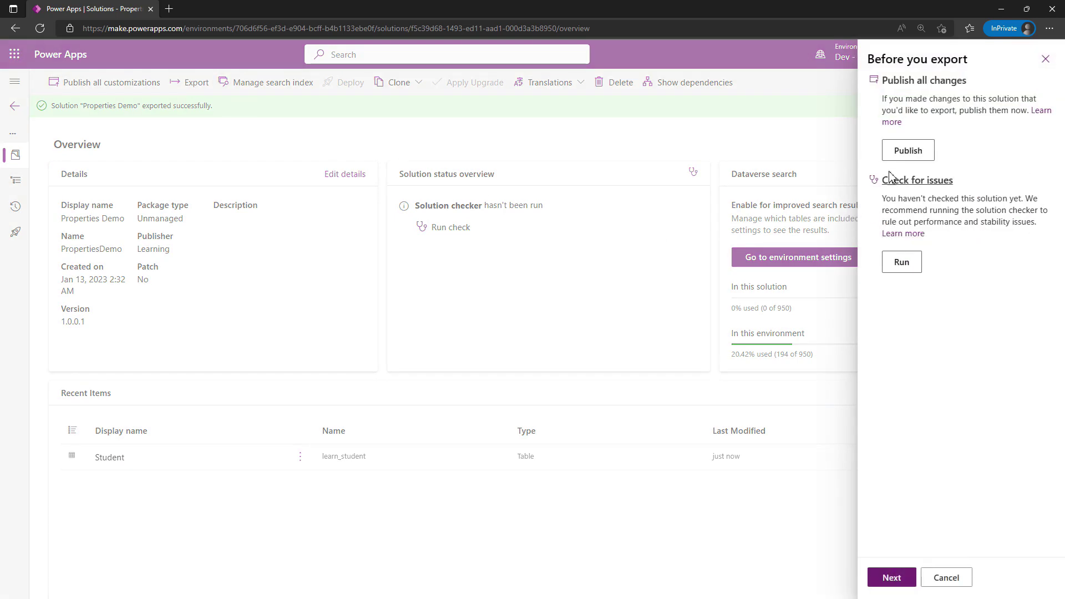
{"action": "left_click", "coordinate": [907, 152]}
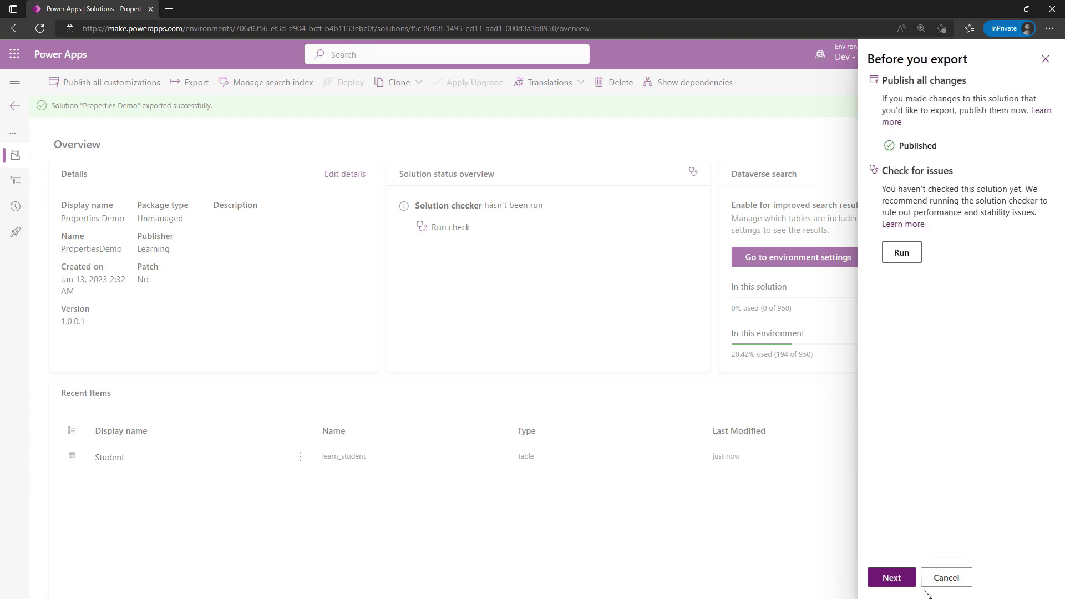
{"action": "left_click", "coordinate": [902, 584]}
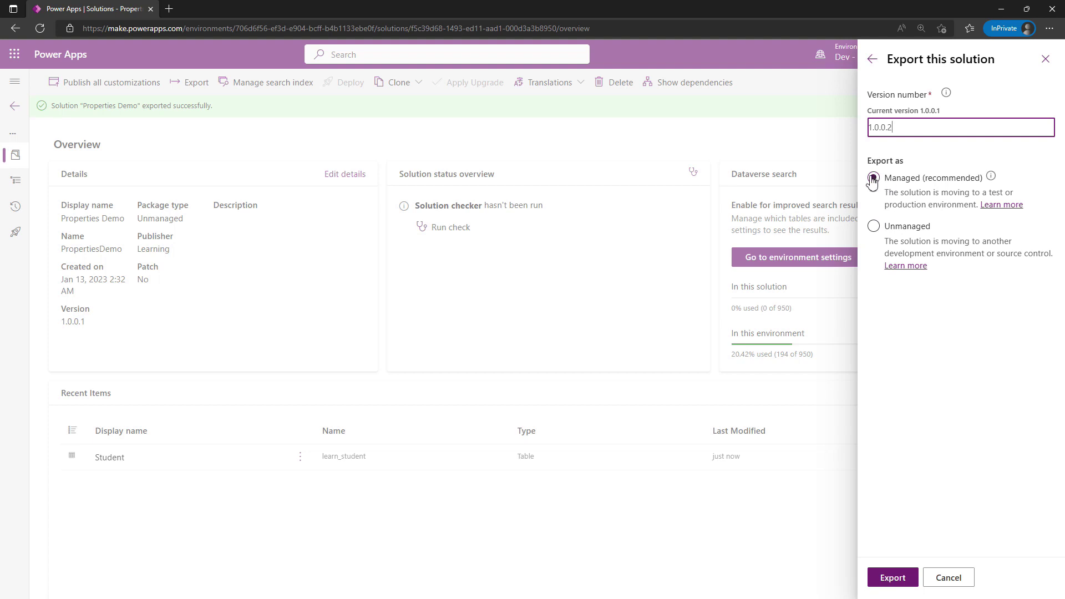
{"action": "left_click", "coordinate": [893, 577]}
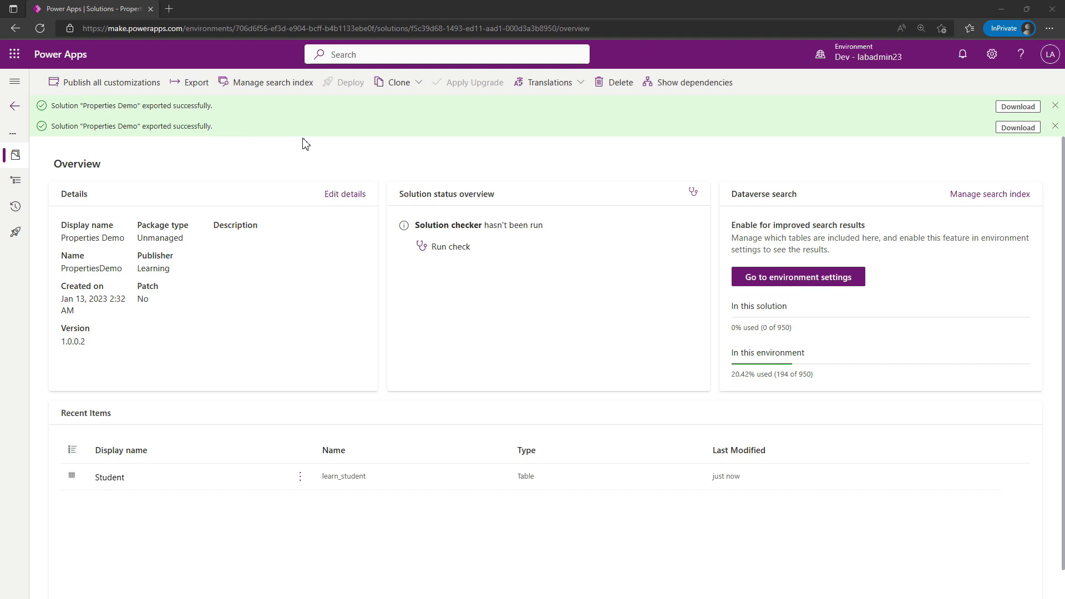
{"action": "left_click", "coordinate": [1014, 128]}
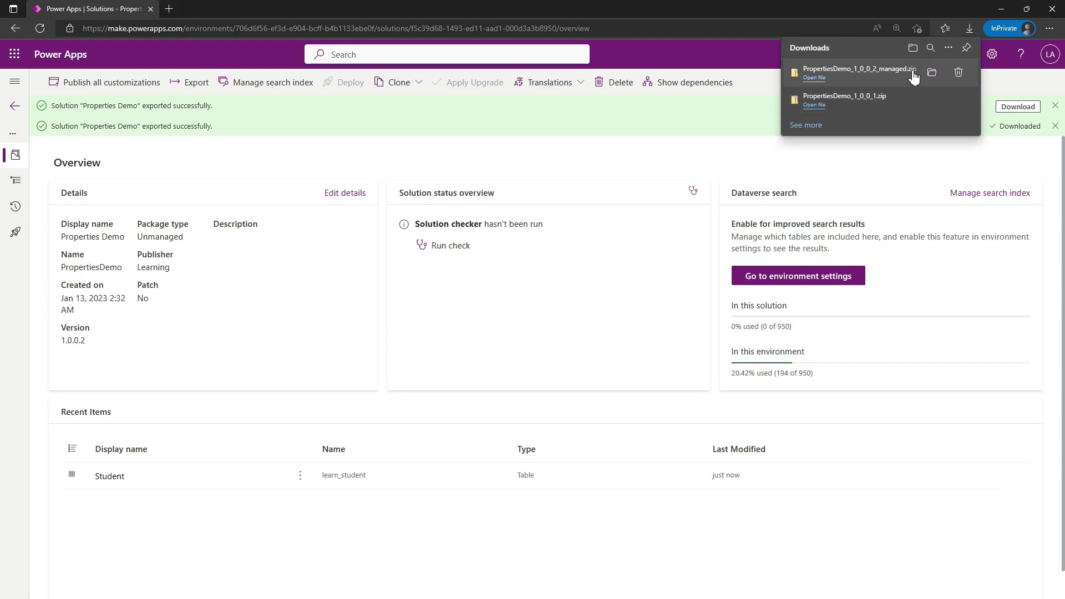
- Bring the target environment's browser window forward and make it fill the screen
{"action": "mouse_move", "coordinate": [863, 96]}
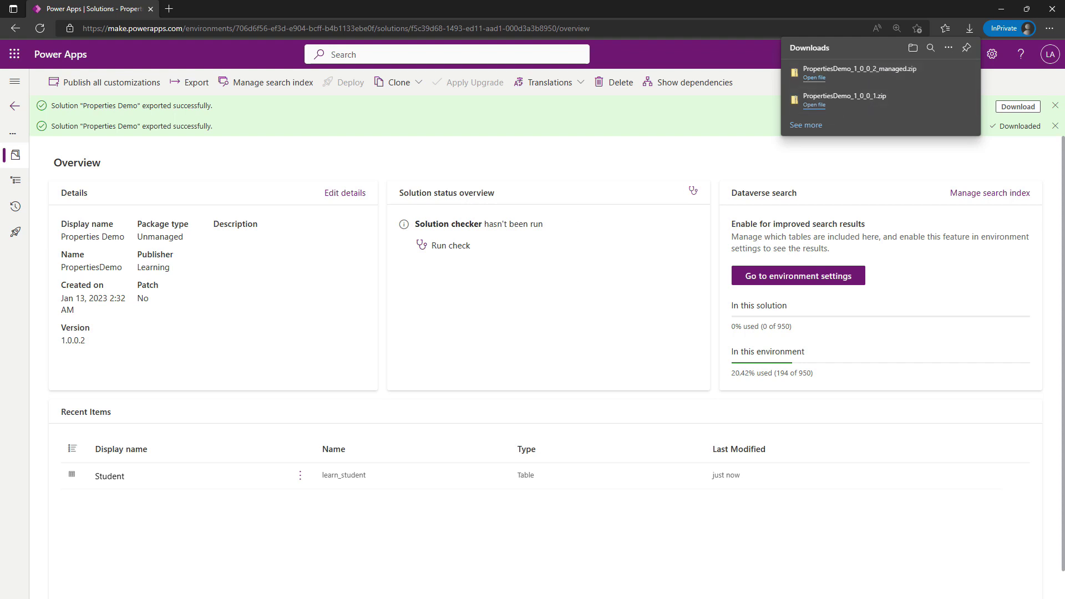
{"action": "key", "text": "alt+Tab"}
{"action": "left_click_drag", "start_coordinate": [454, 171], "coordinate": [590, 112]}
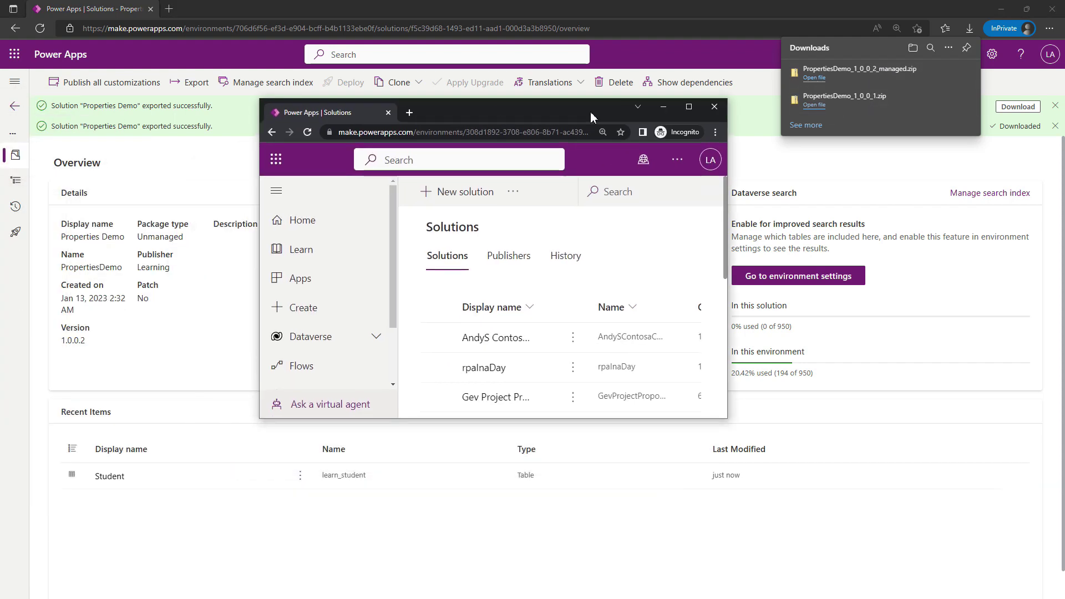
{"action": "left_click", "coordinate": [688, 108]}
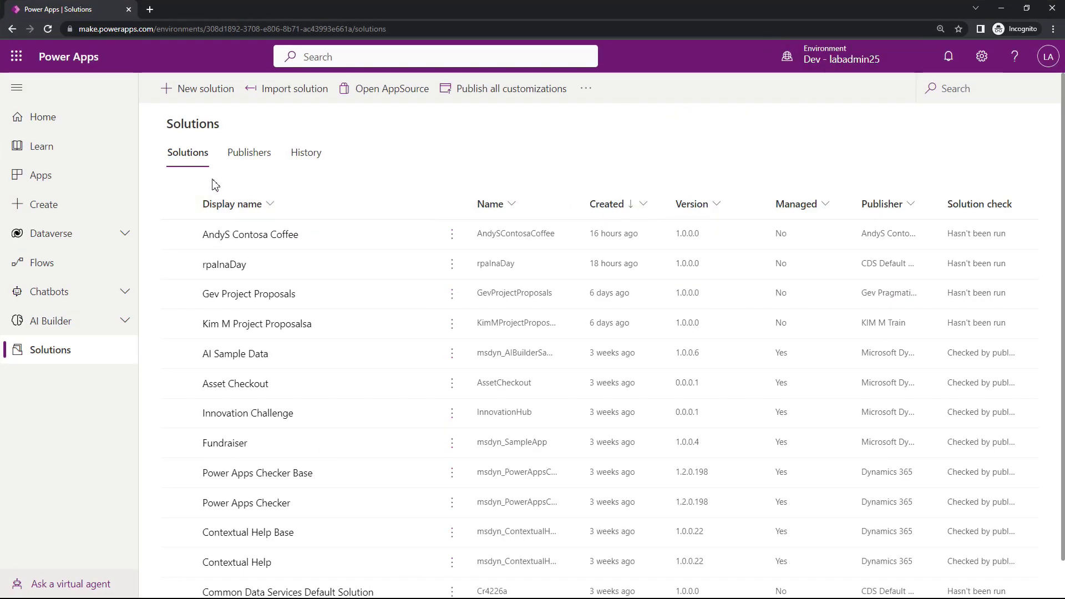
- Import PropertiesDemo_1_0_0_2_managed.zip from Downloads and open the imported Properties Demo solution
{"action": "left_click", "coordinate": [273, 93]}
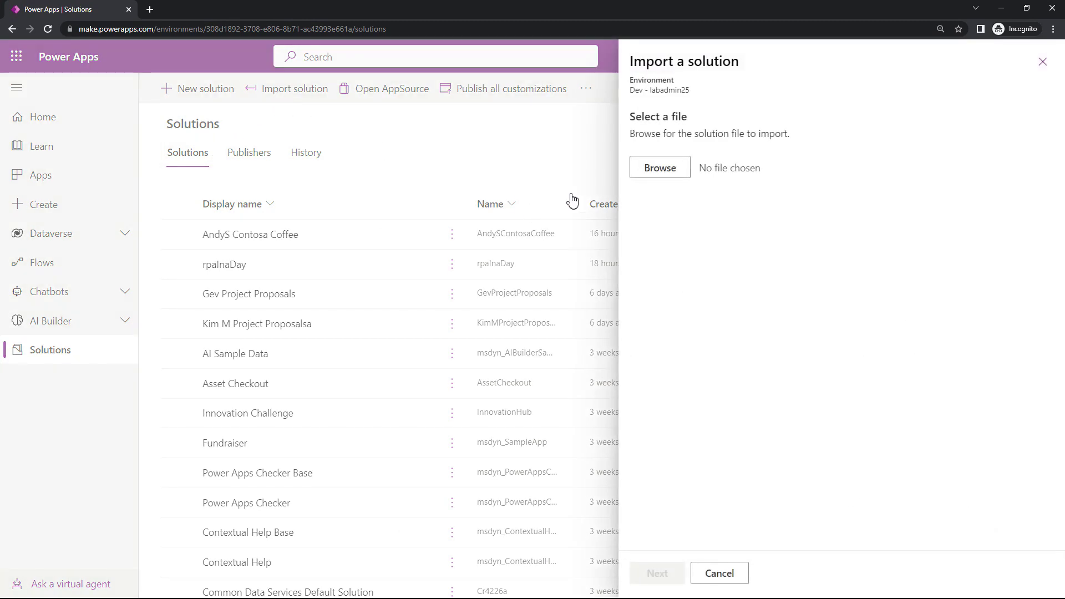
{"action": "left_click", "coordinate": [651, 171]}
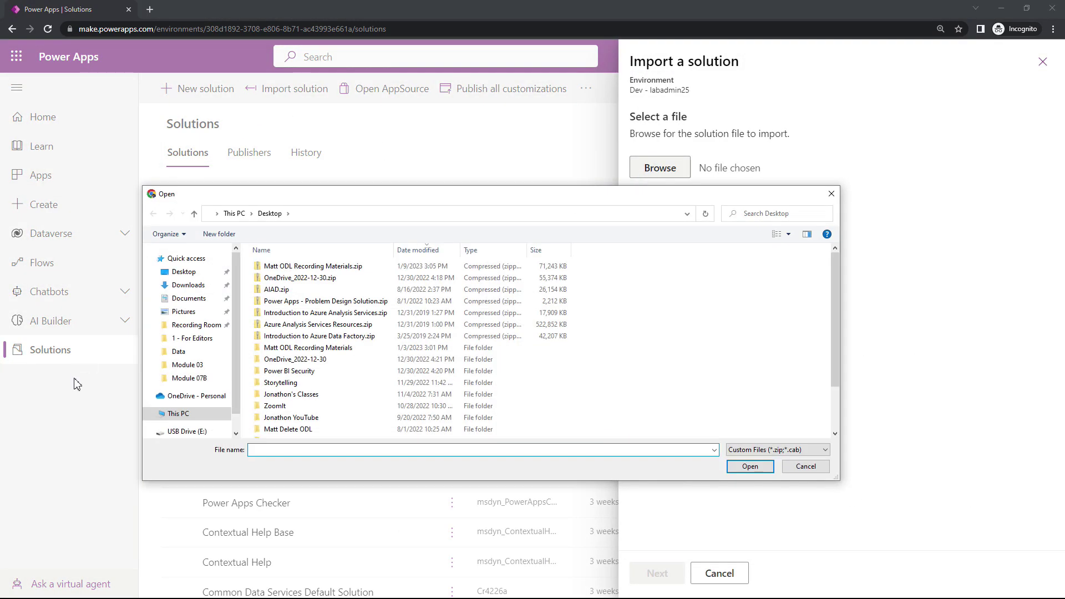
{"action": "left_click", "coordinate": [188, 285]}
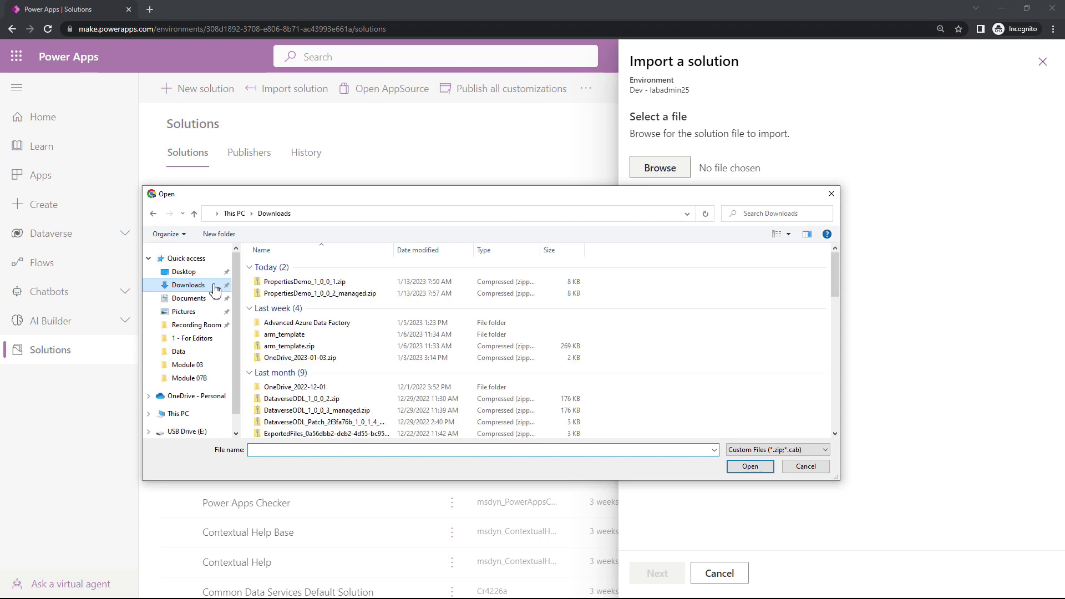
{"action": "left_click", "coordinate": [307, 294]}
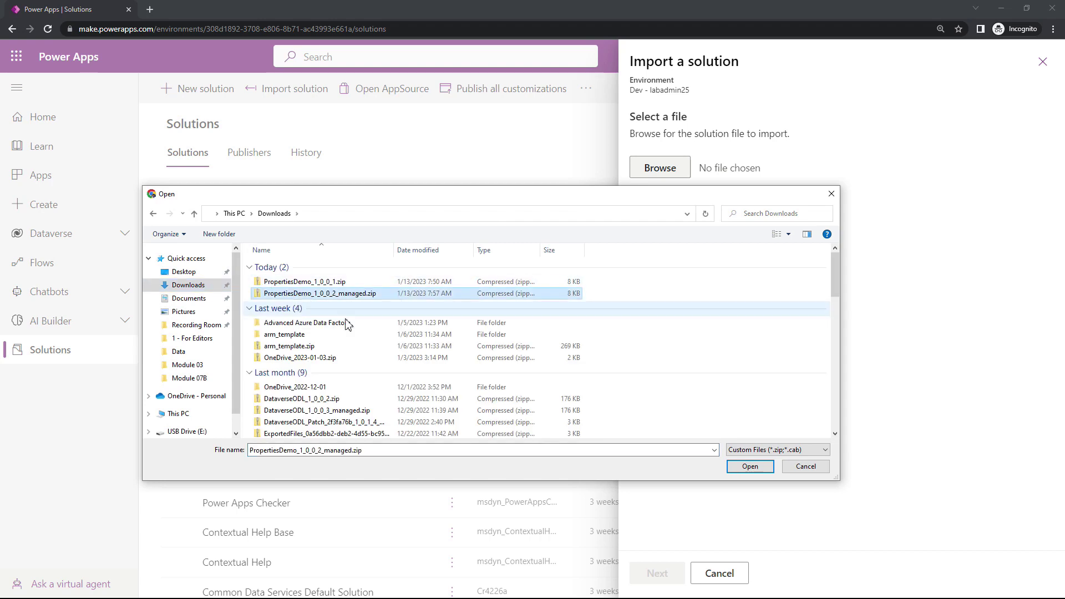
{"action": "left_click", "coordinate": [749, 467]}
{"action": "left_click", "coordinate": [674, 568]}
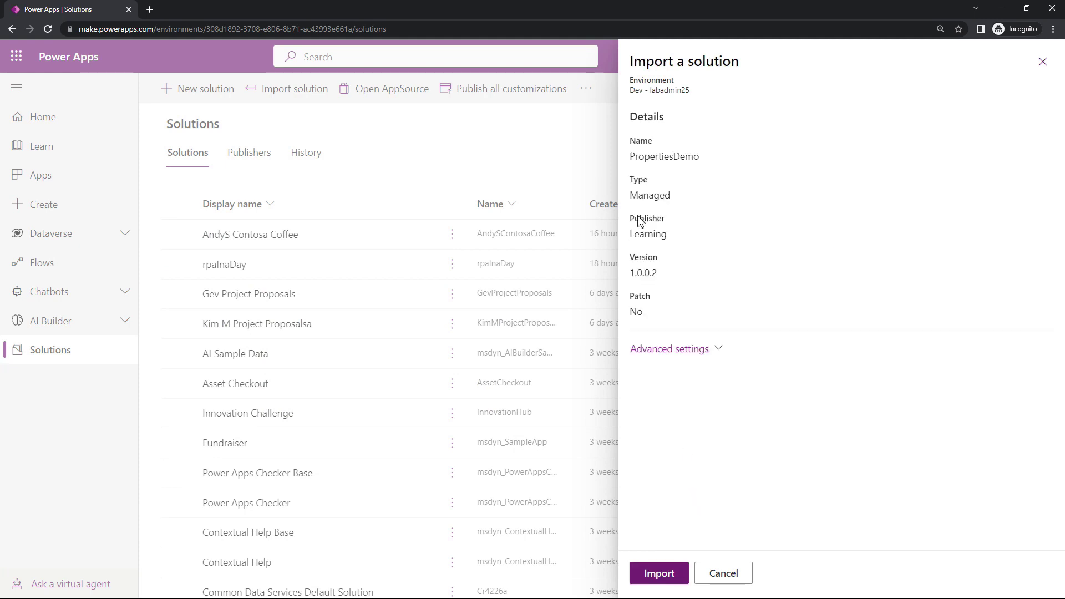
{"action": "left_click", "coordinate": [671, 574]}
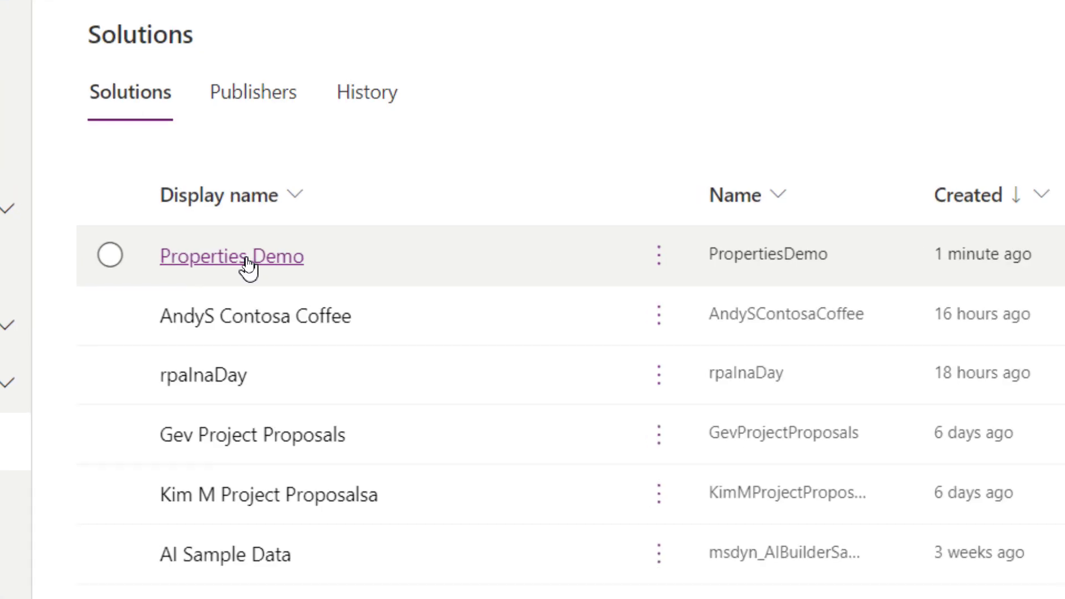
{"action": "left_click", "coordinate": [247, 261]}
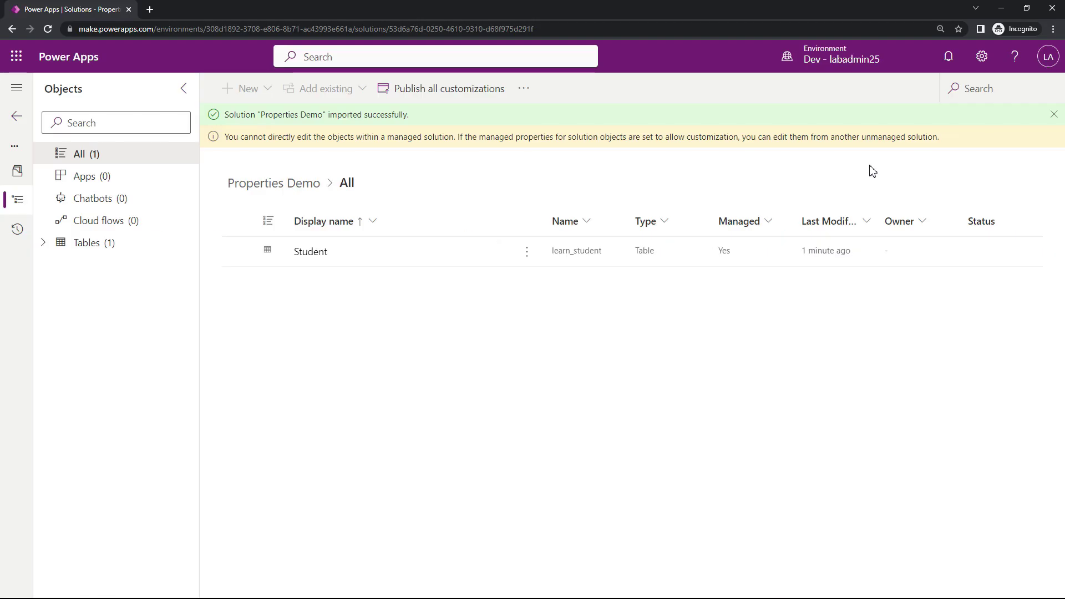
- Show the Student table's columns filtered to names containing 'learn'
{"action": "left_click", "coordinate": [309, 253]}
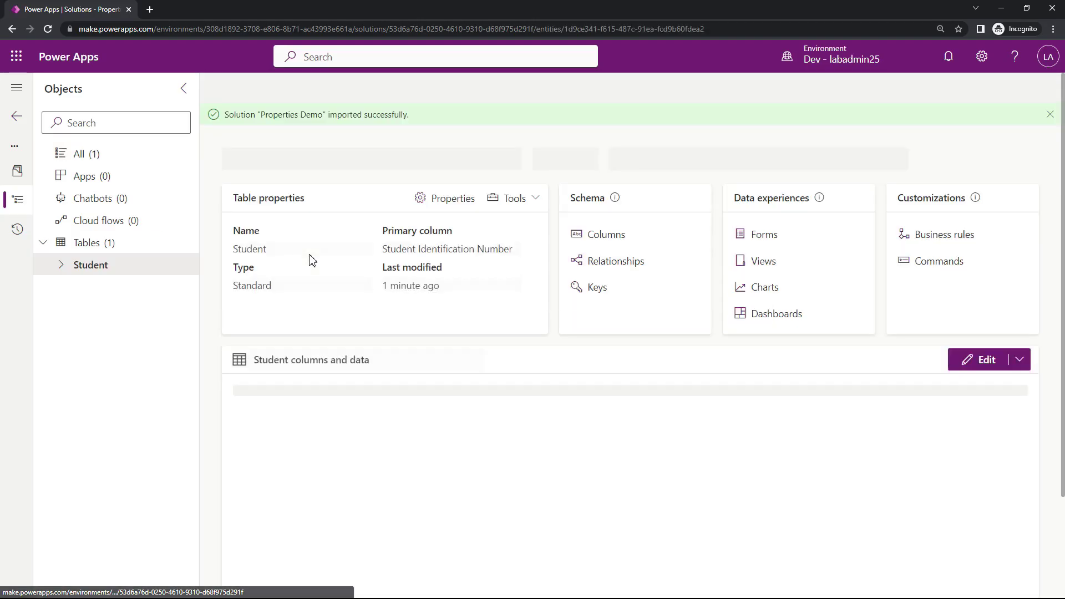
{"action": "left_click", "coordinate": [606, 237]}
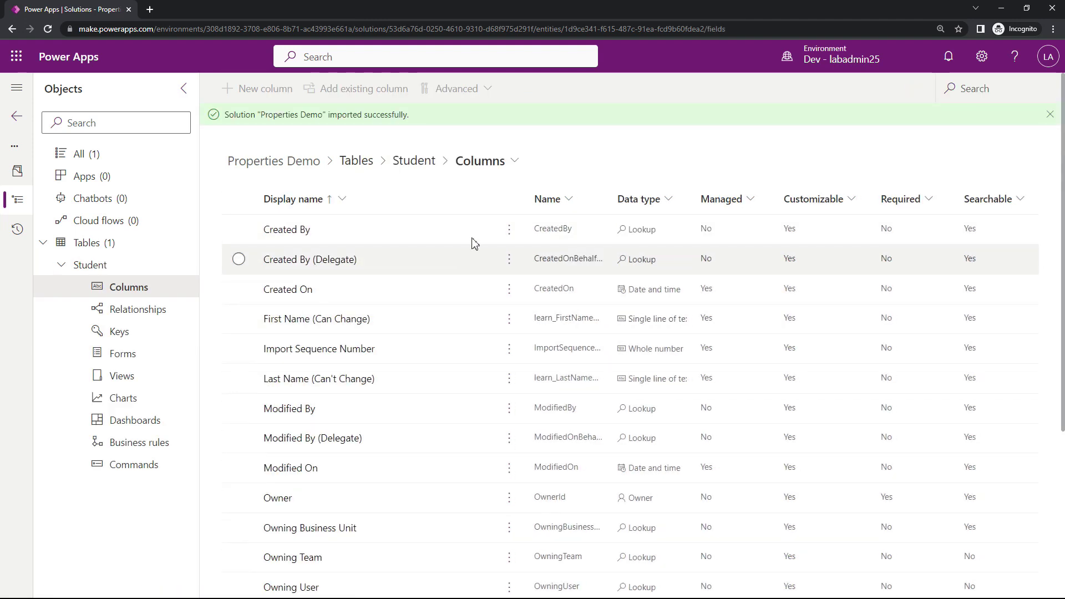
{"action": "left_click", "coordinate": [573, 207]}
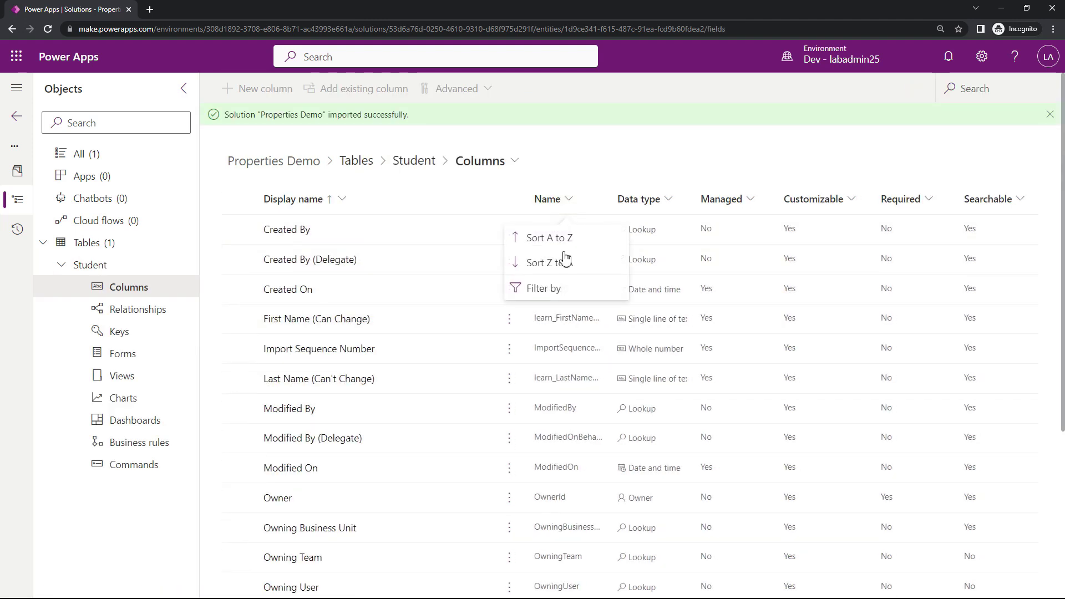
{"action": "left_click", "coordinate": [561, 288]}
{"action": "type", "text": "learn"}
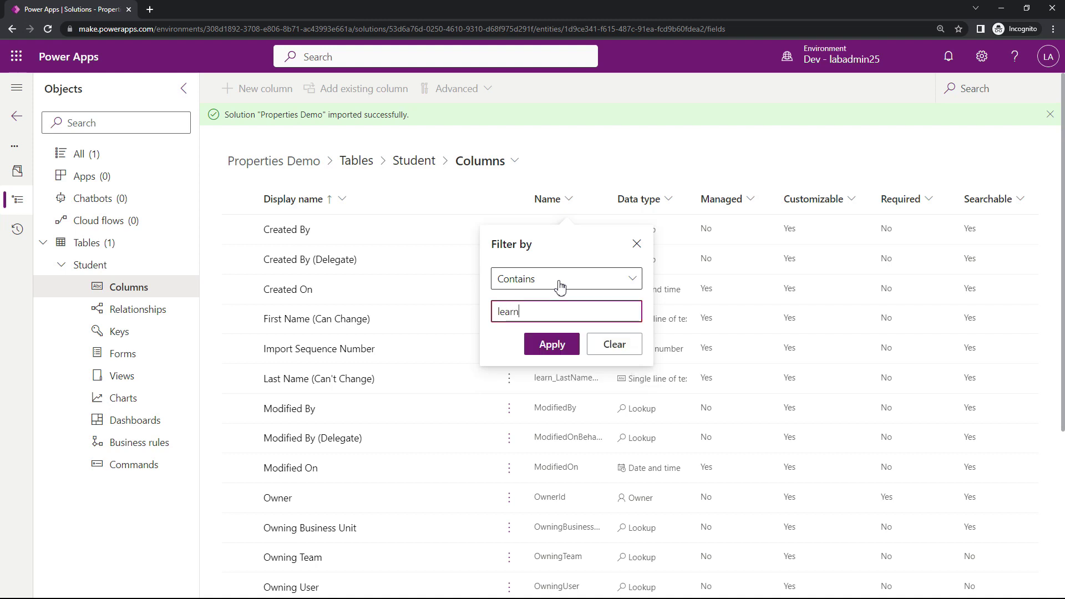
{"action": "left_click", "coordinate": [562, 348]}
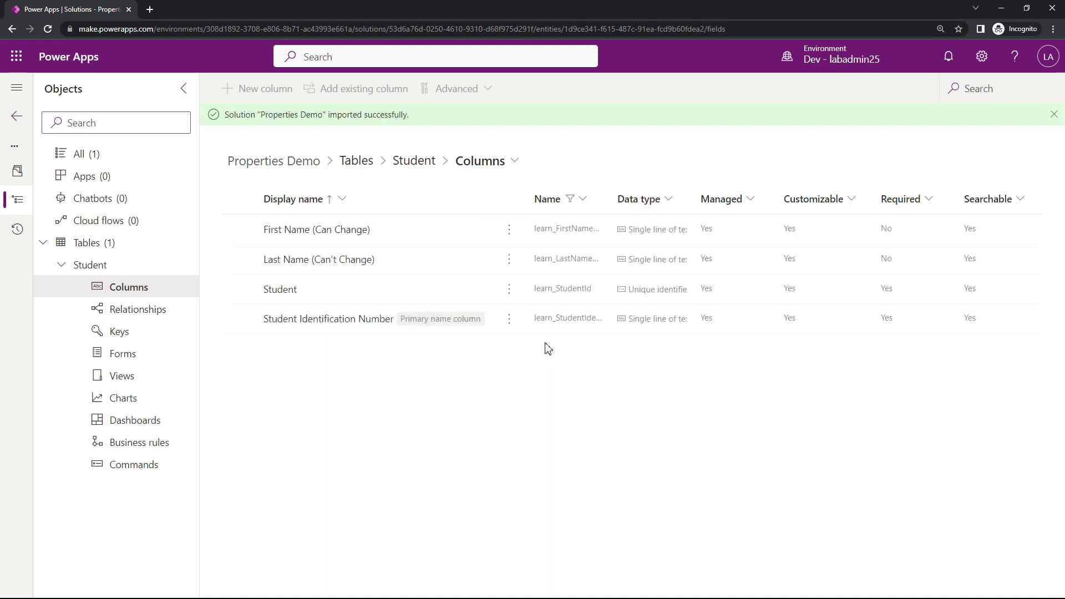
- View the uneditable First Name column settings, close them, and return to Tables
{"action": "left_click", "coordinate": [298, 233]}
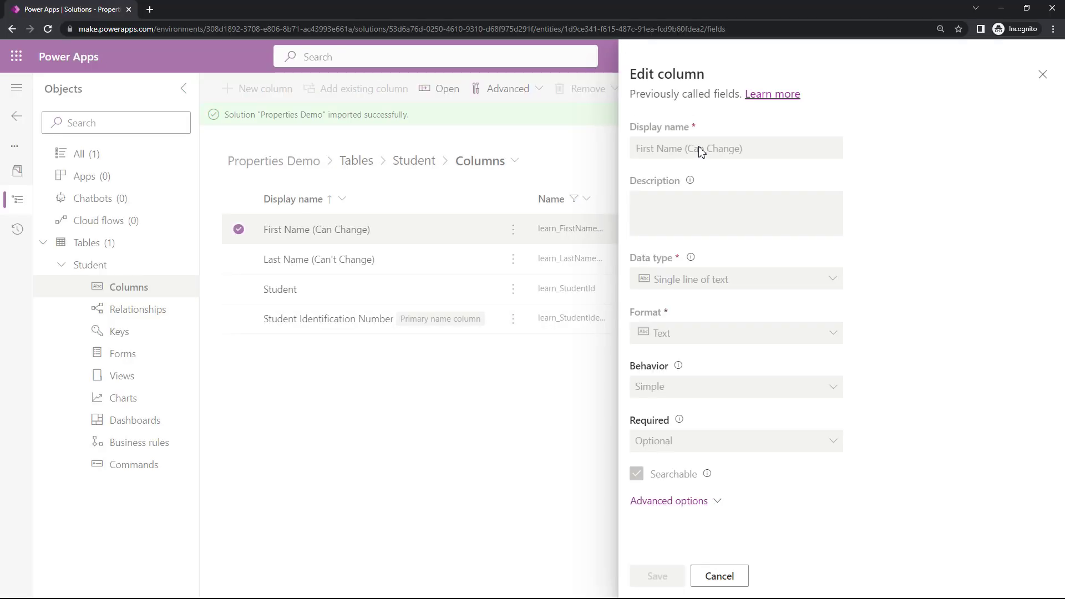
{"action": "left_click", "coordinate": [1043, 75]}
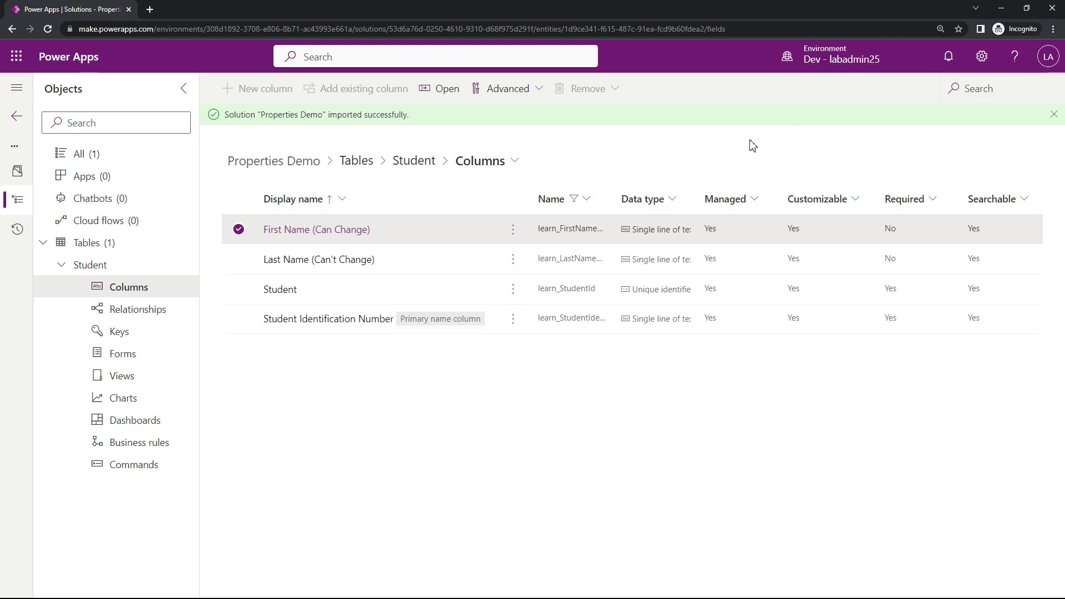
{"action": "left_click", "coordinate": [81, 244]}
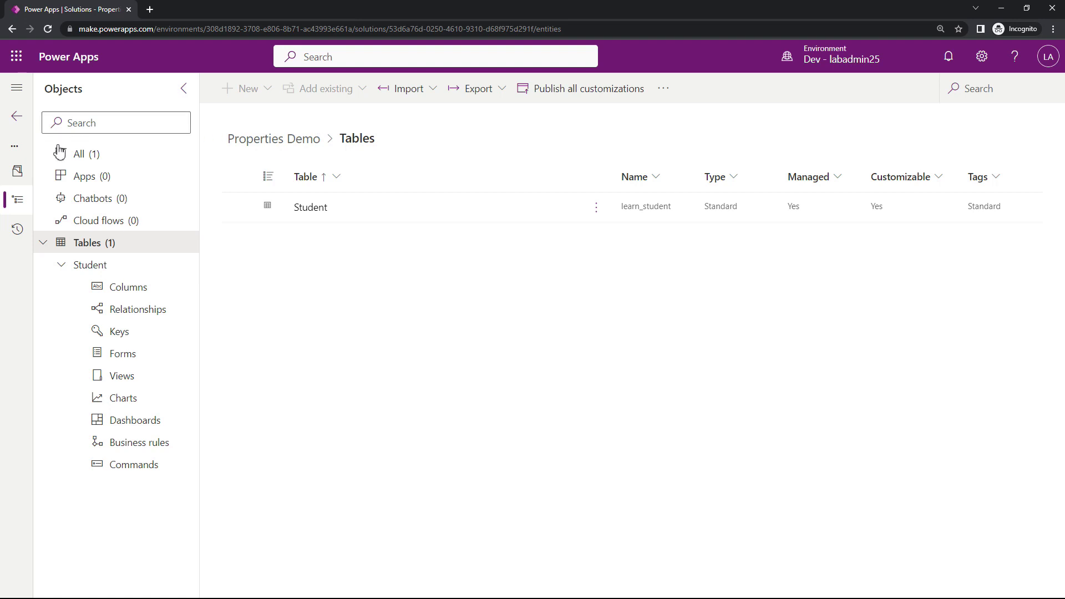
- Open the Default Solution, search for the Student table, and open it
{"action": "left_click", "coordinate": [22, 124]}
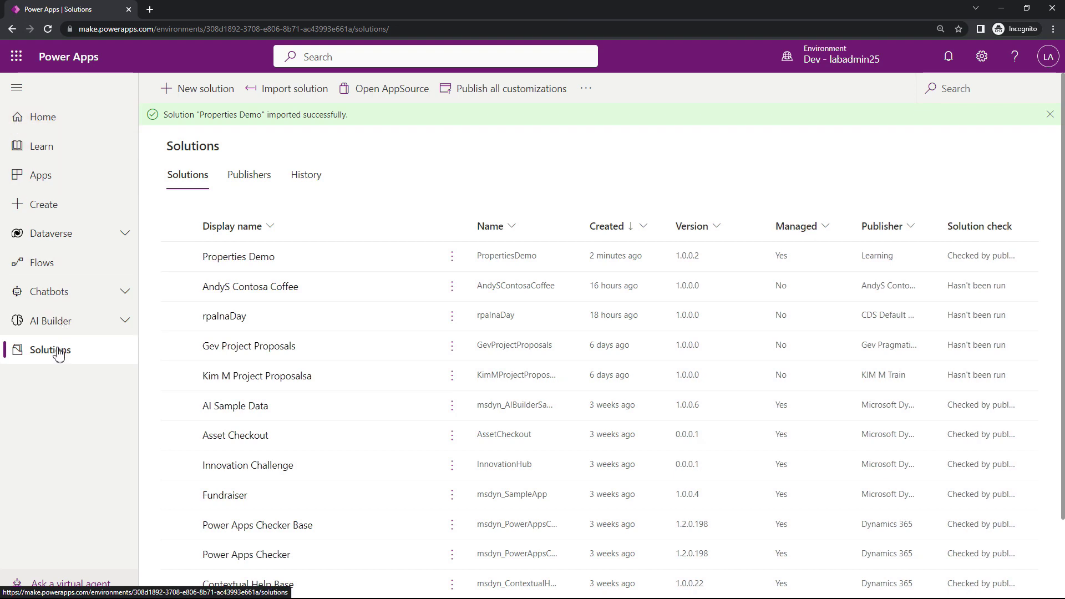
{"action": "scroll", "coordinate": [247, 383], "scroll_direction": "down", "scroll_amount": 2}
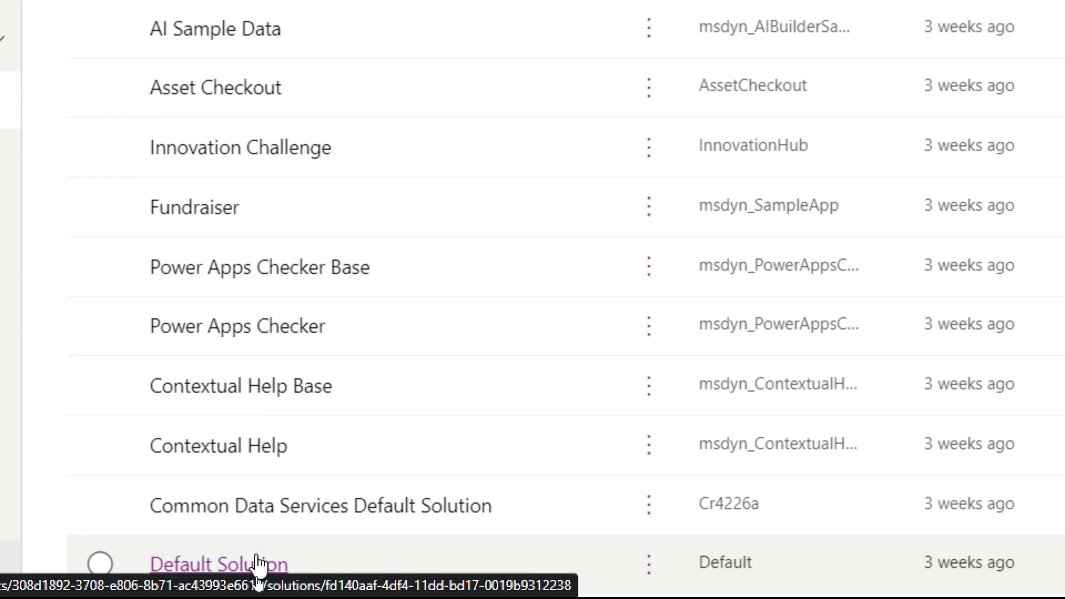
{"action": "left_click", "coordinate": [258, 564]}
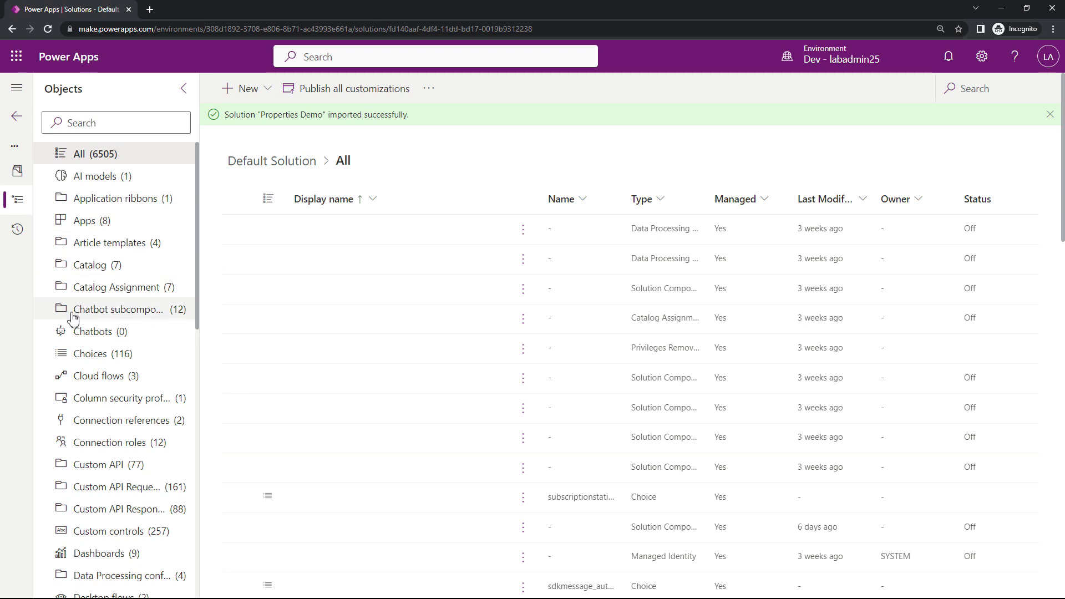
{"action": "left_click", "coordinate": [114, 124]}
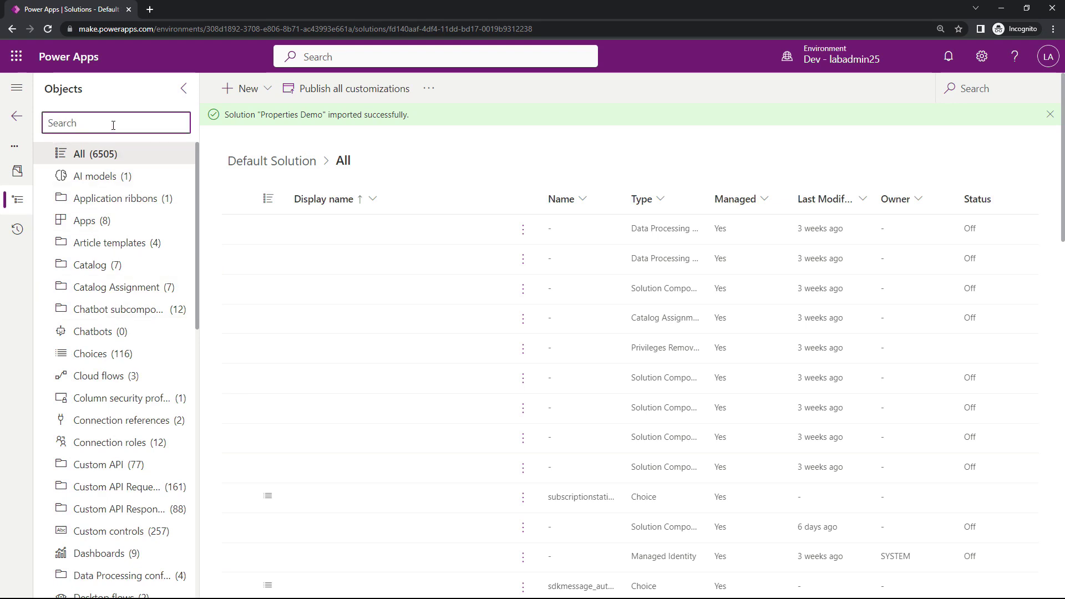
{"action": "type", "text": "student"}
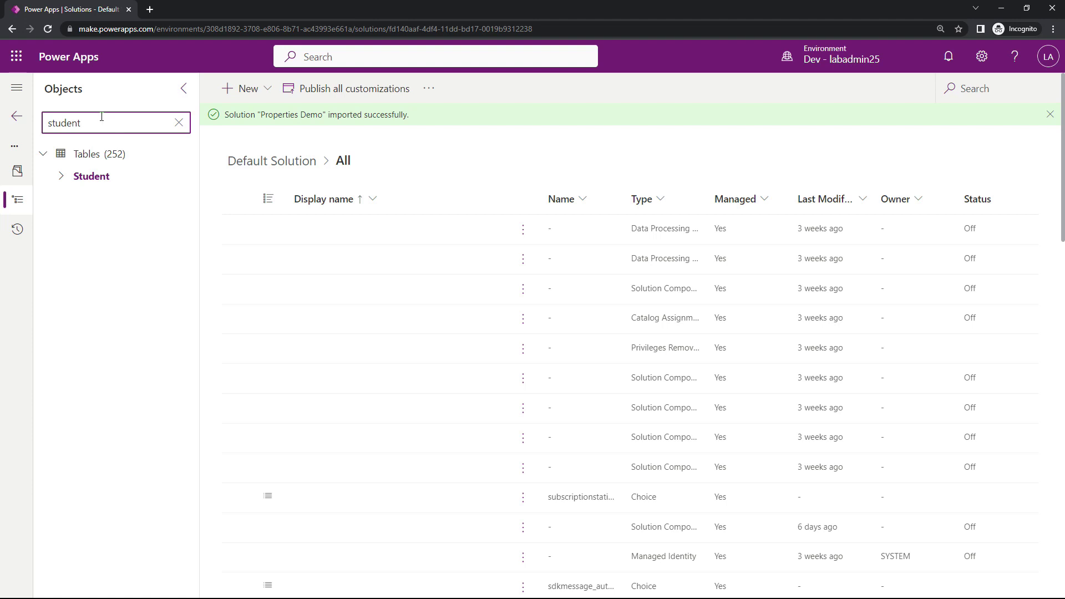
{"action": "left_click", "coordinate": [103, 179]}
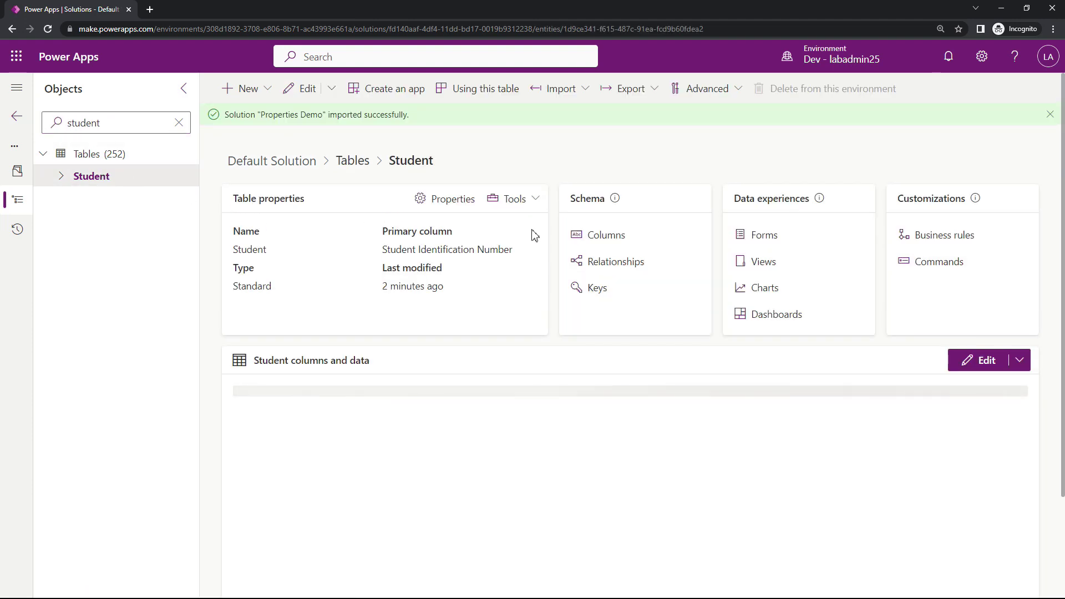
- Filter Student columns by 'learn' and open Last Name (Can't Change) to see its locked name
{"action": "left_click", "coordinate": [600, 244]}
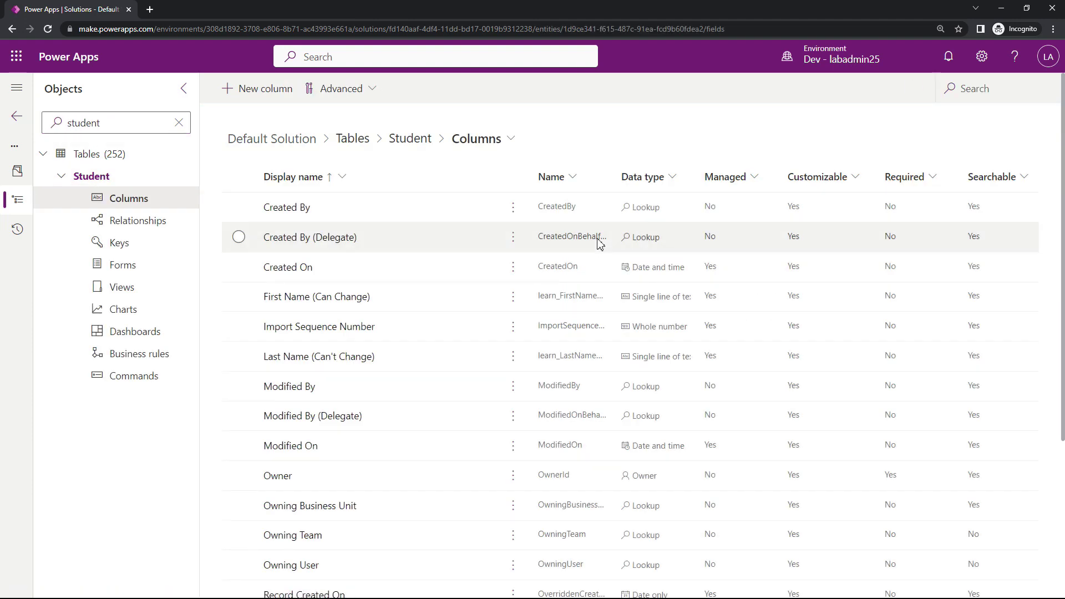
{"action": "left_click", "coordinate": [563, 189]}
{"action": "left_click", "coordinate": [561, 272]}
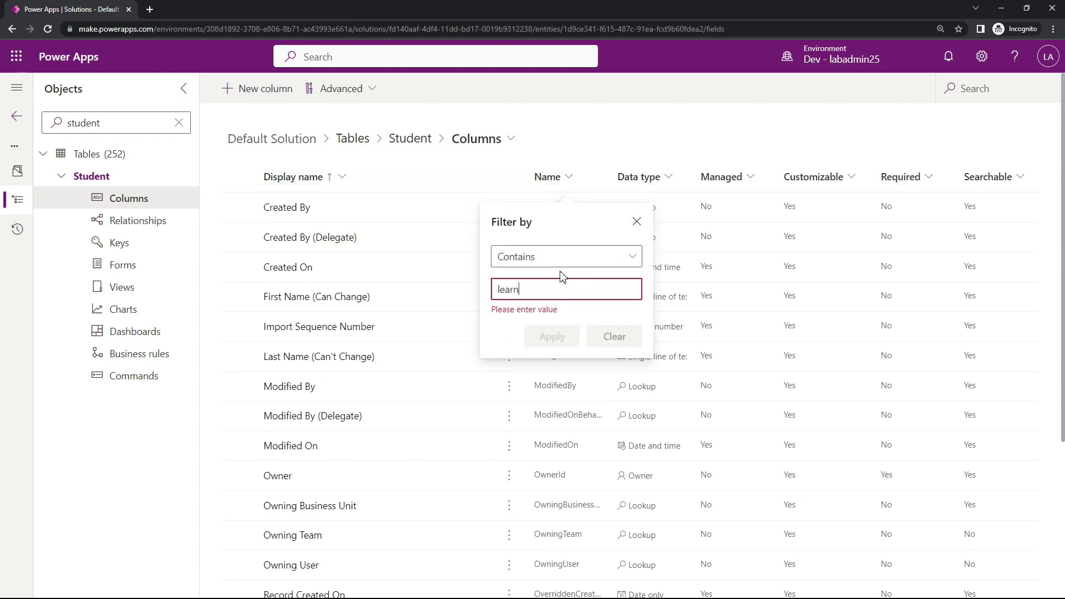
{"action": "left_click", "coordinate": [555, 328]}
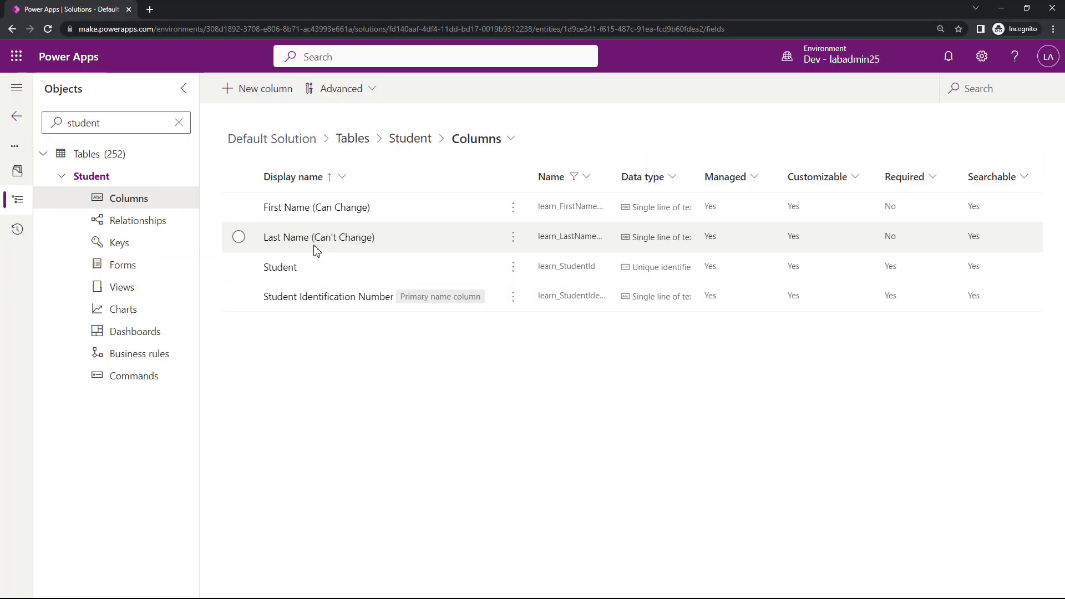
{"action": "left_click", "coordinate": [318, 245]}
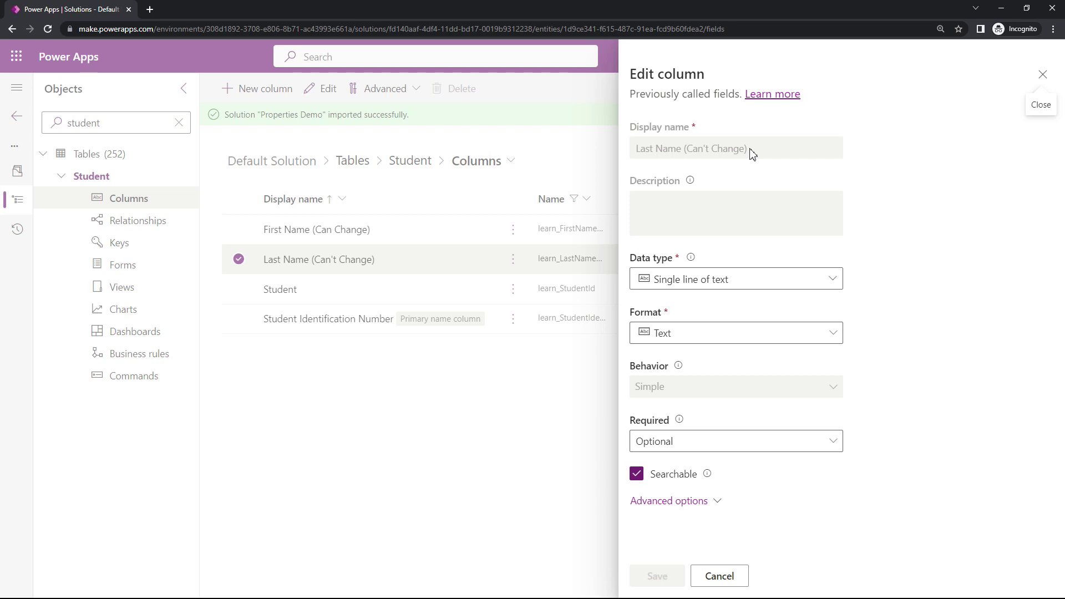
- Discard the Last Name edit and save First Name as 'First Name (Can Change) Yes You Can'
{"action": "left_click", "coordinate": [720, 576]}
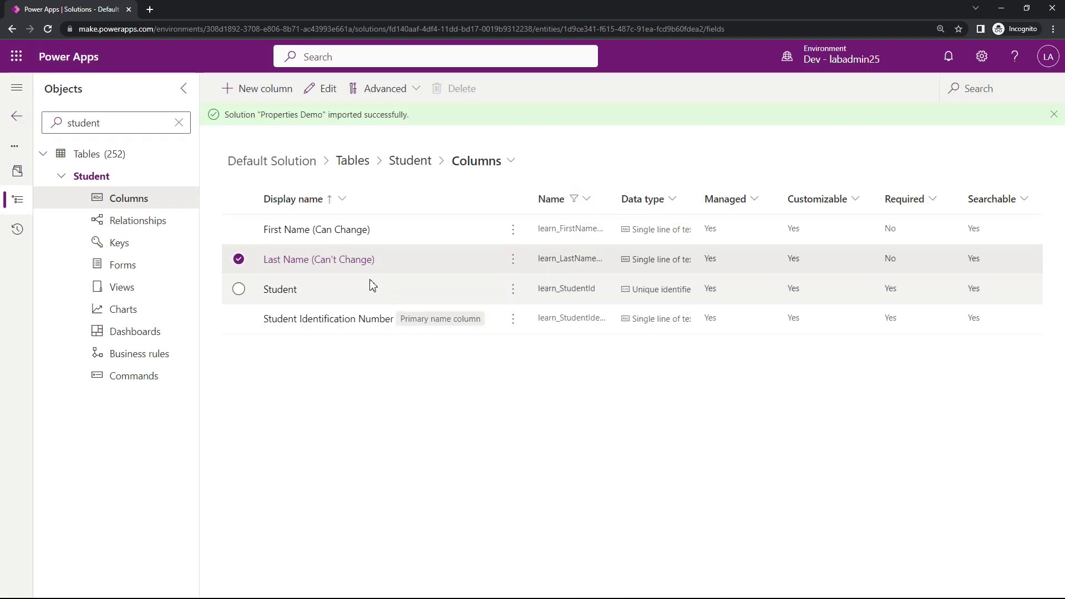
{"action": "left_click", "coordinate": [334, 232]}
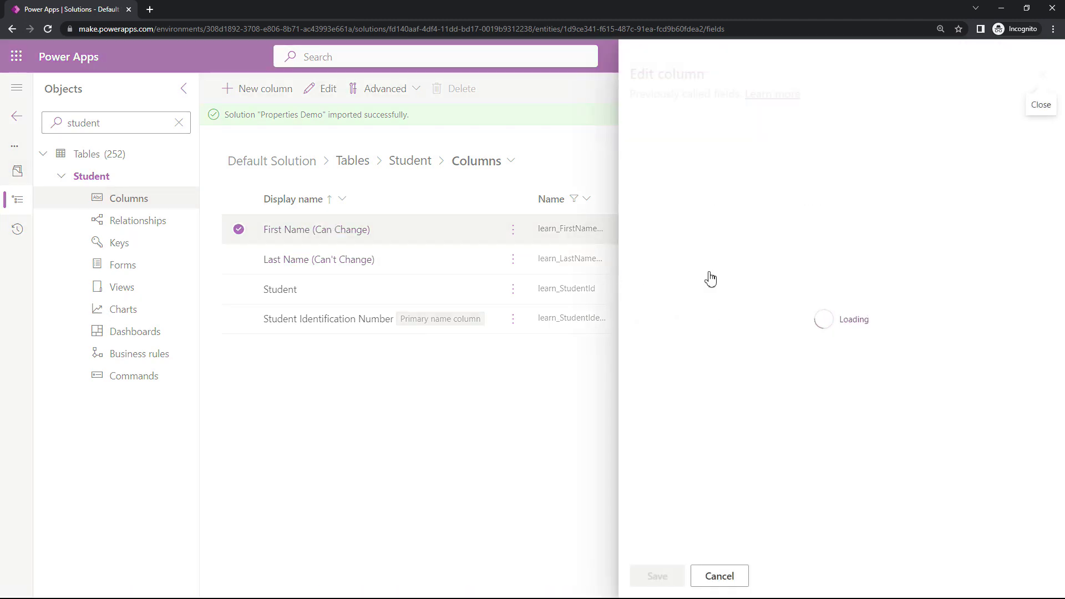
{"action": "left_click", "coordinate": [778, 150]}
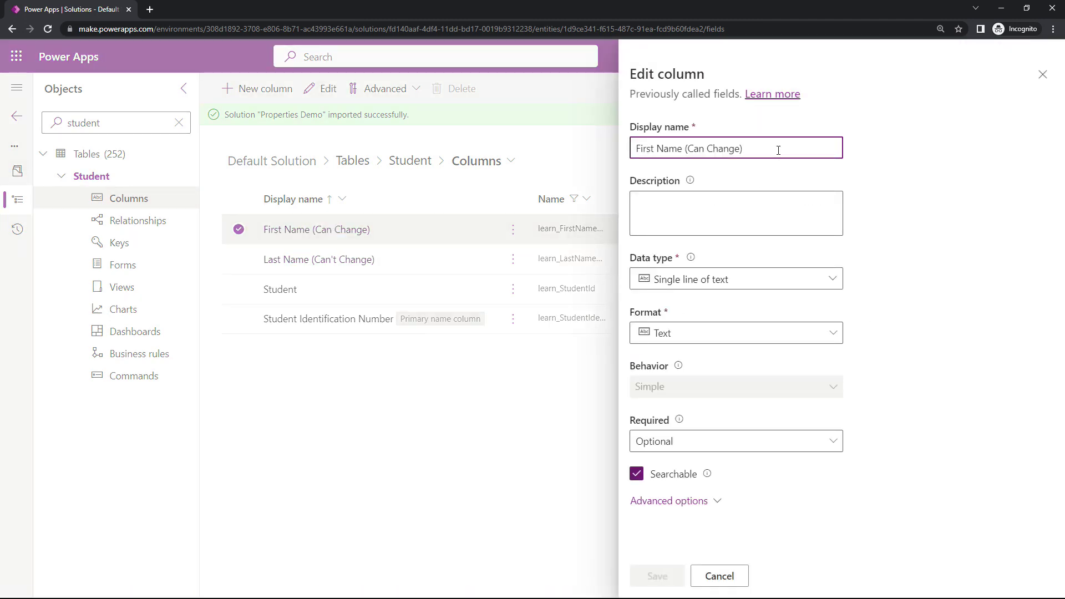
{"action": "type", "text": "Yes You Can"}
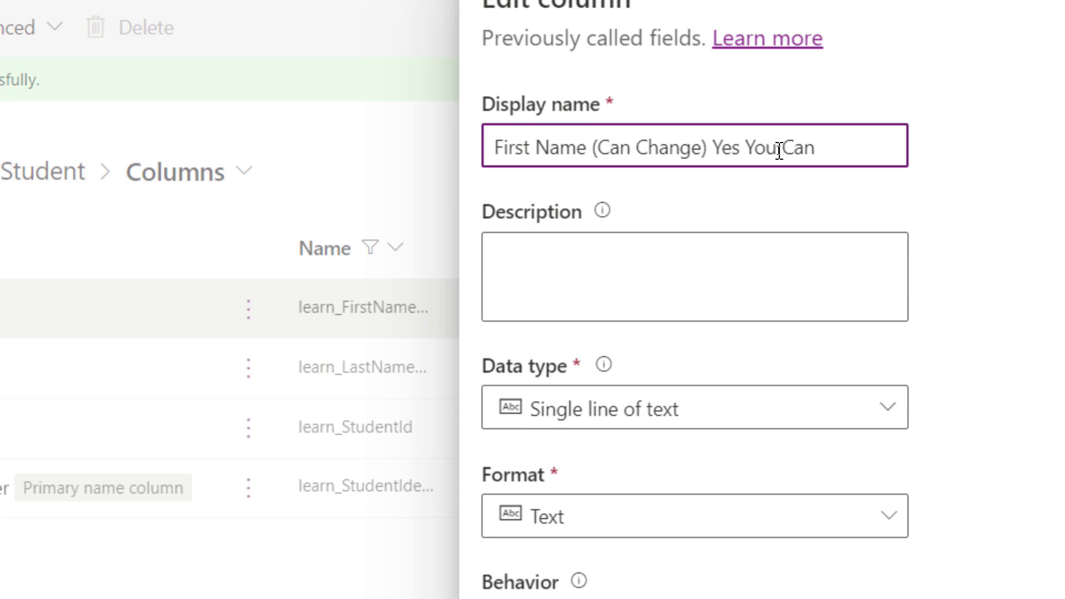
{"action": "left_click", "coordinate": [663, 576]}
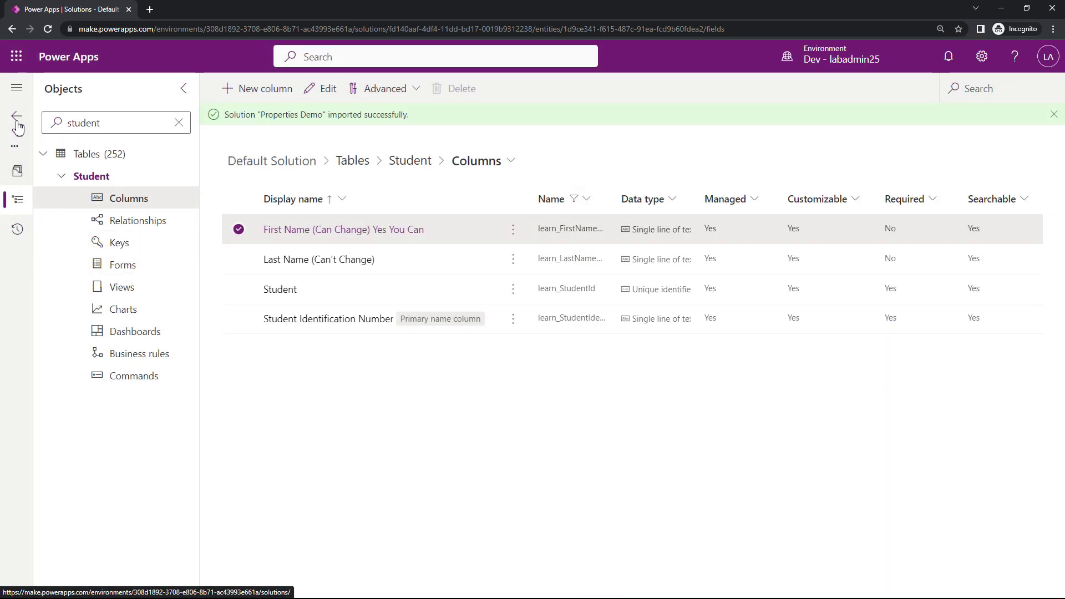
{"action": "left_click", "coordinate": [17, 129]}
{"action": "left_click", "coordinate": [231, 259]}
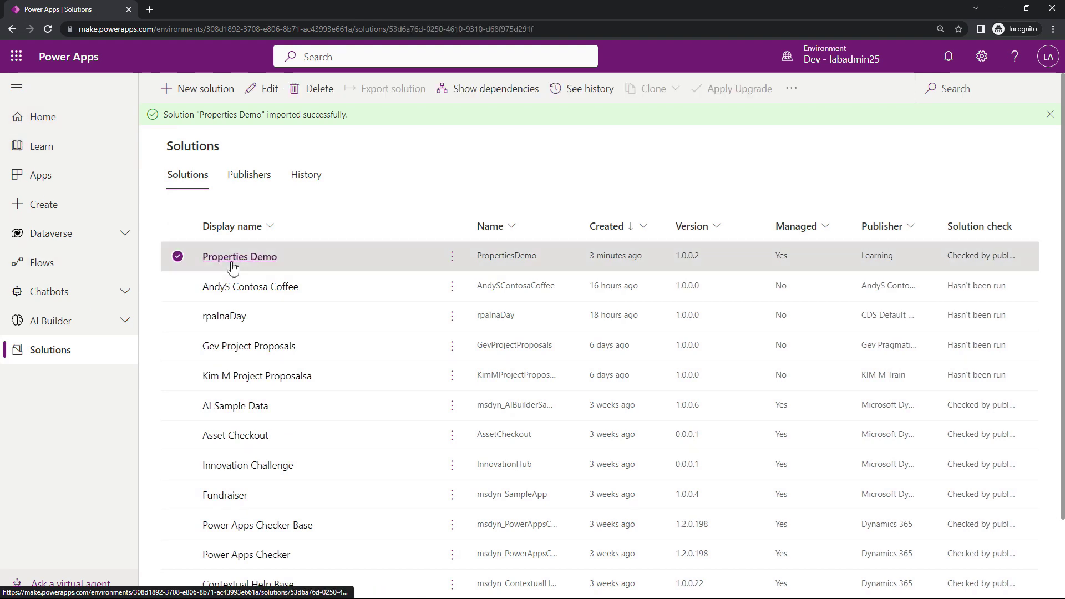
{"action": "left_click", "coordinate": [310, 230]}
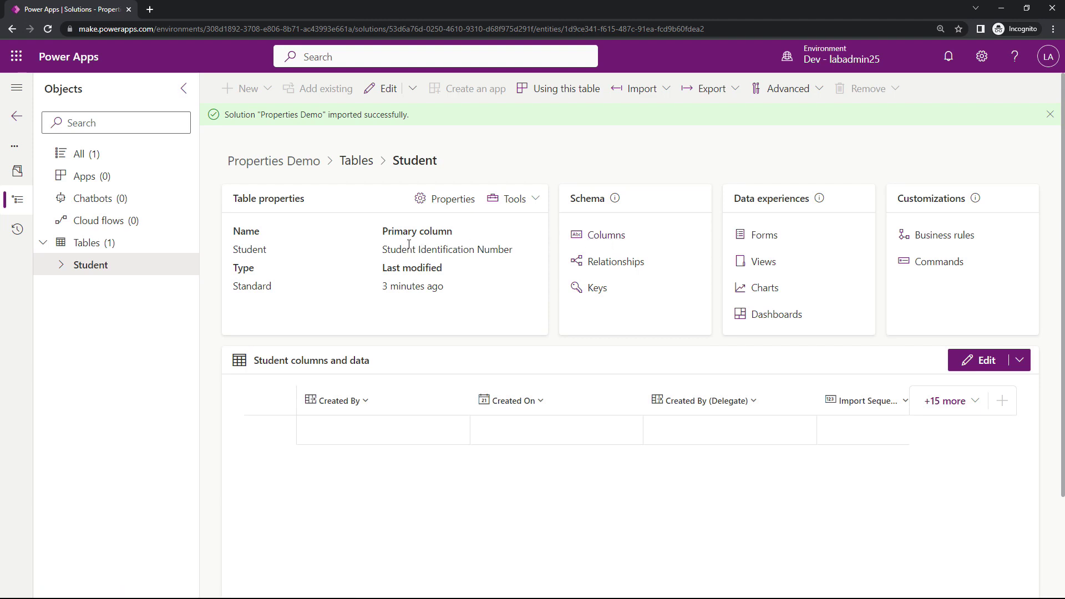
{"action": "left_click", "coordinate": [606, 235]}
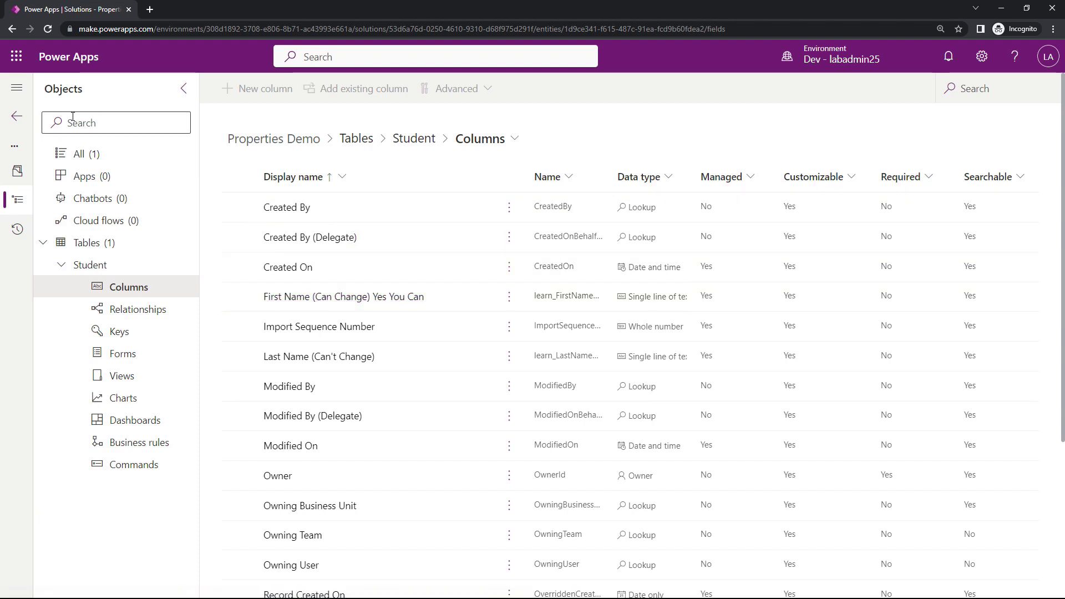
{"action": "left_click", "coordinate": [21, 122]}
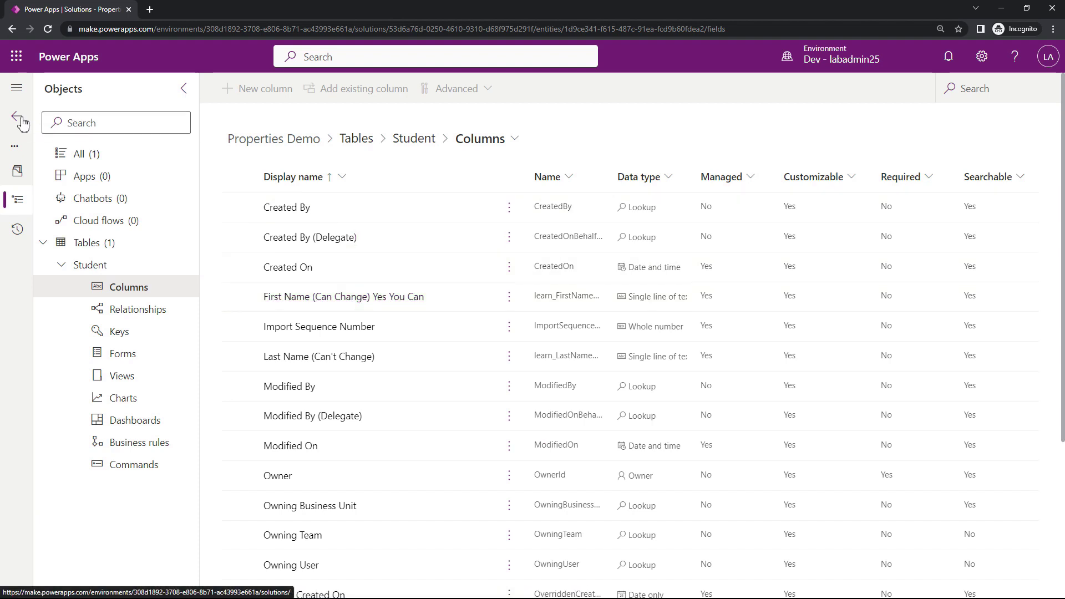
{"action": "scroll", "coordinate": [222, 432], "scroll_direction": "down", "scroll_amount": 2}
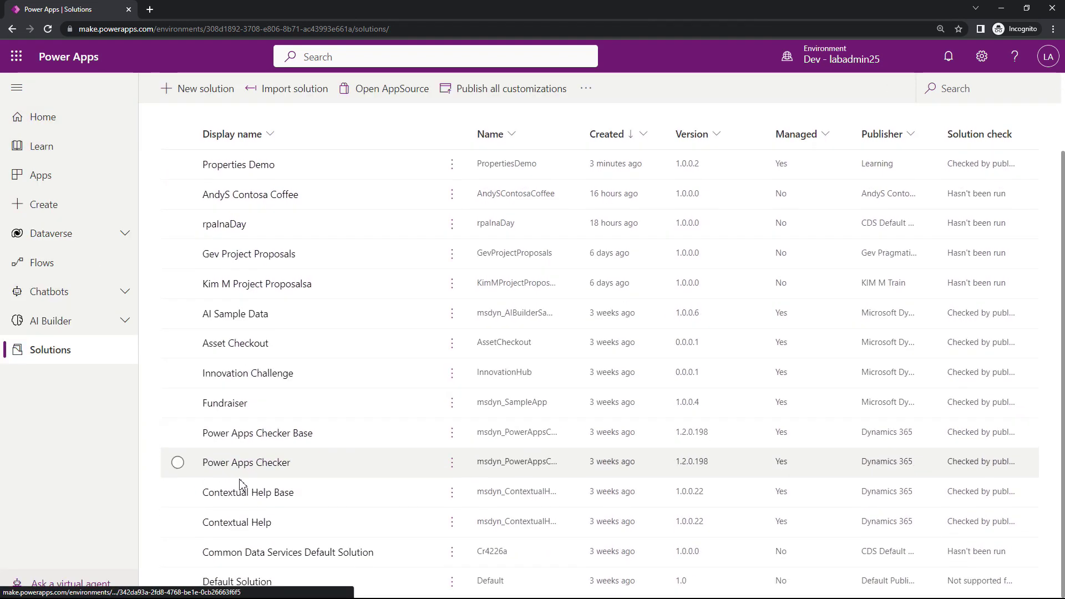
- Open the Student table in the Default Solution, check its Forms, then list its six Views
{"action": "left_click", "coordinate": [222, 581]}
{"action": "left_click", "coordinate": [146, 124]}
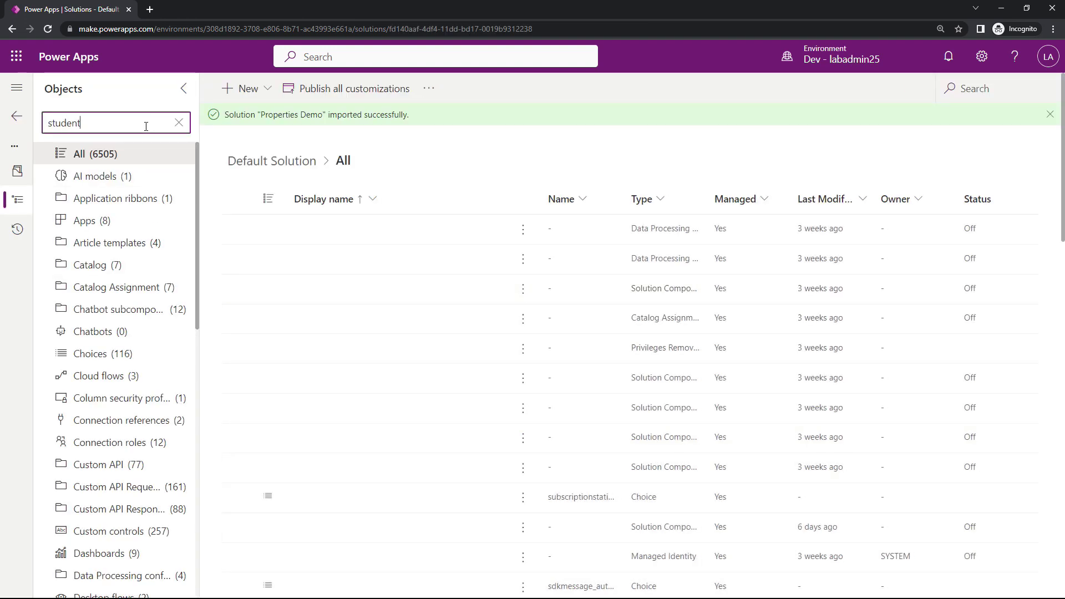
{"action": "left_click", "coordinate": [94, 178]}
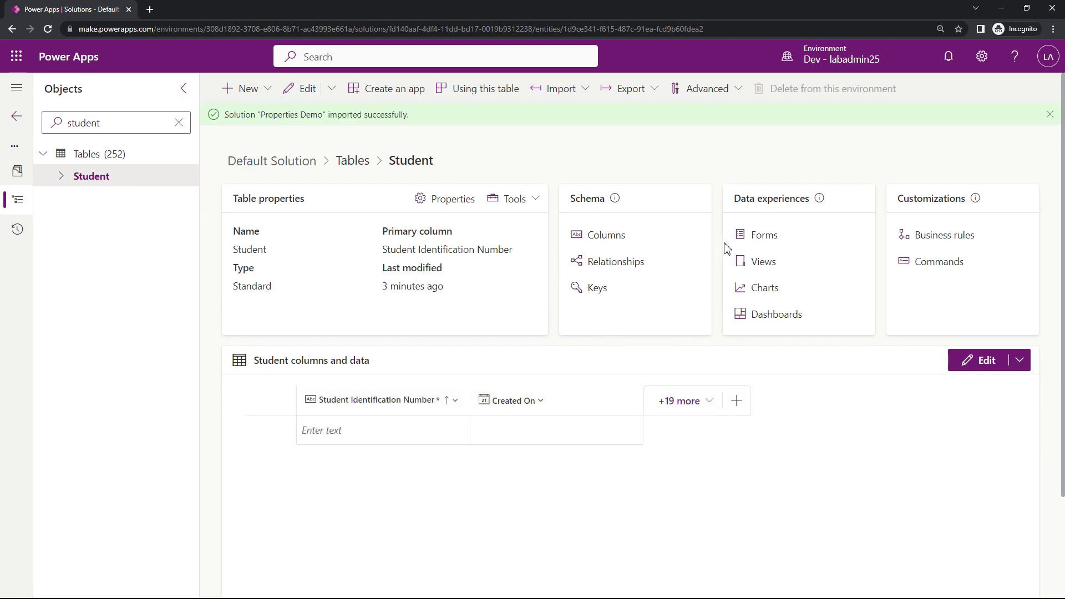
{"action": "left_click", "coordinate": [765, 236]}
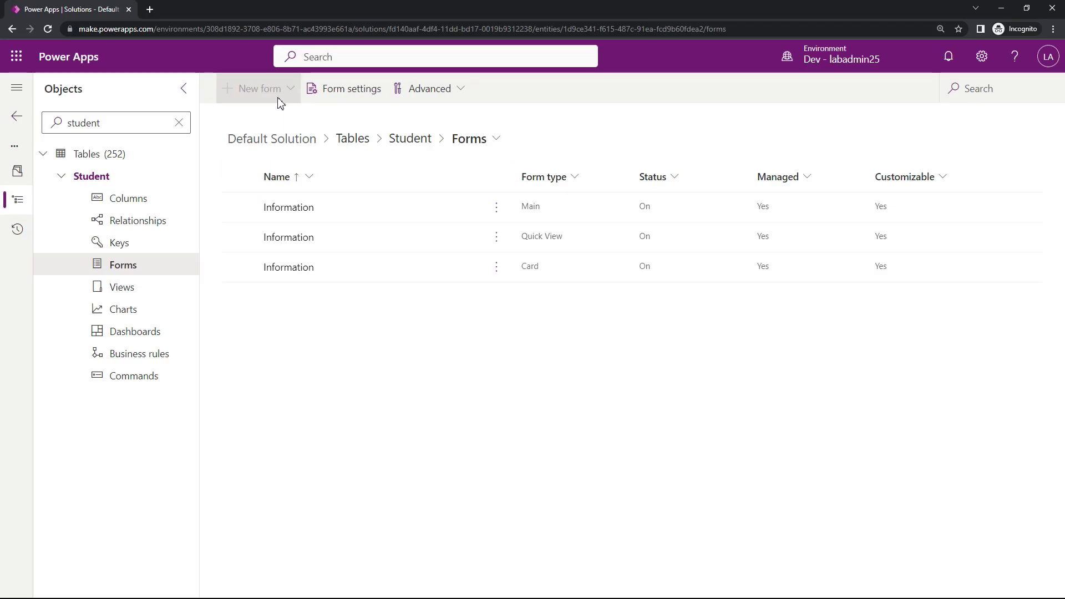
{"action": "left_click", "coordinate": [118, 290]}
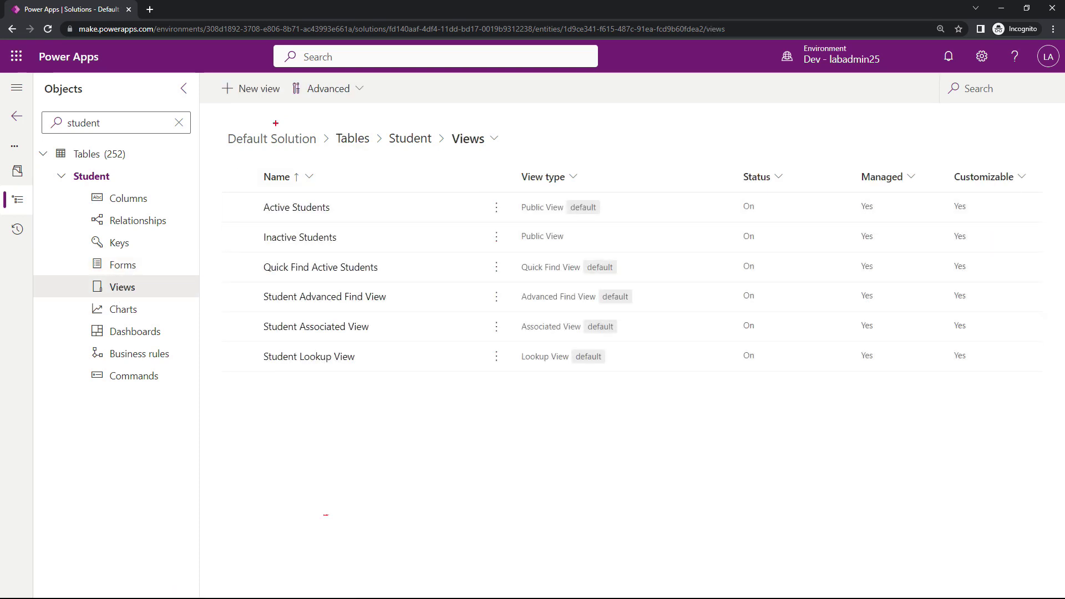
{"action": "left_click_drag", "start_coordinate": [273, 103], "coordinate": [509, 370]}
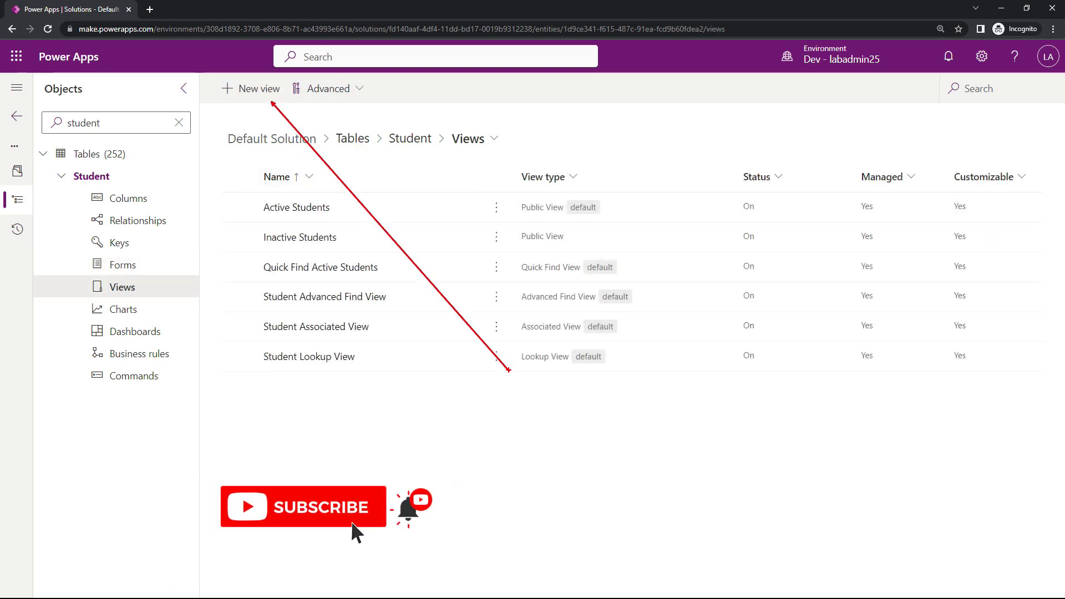